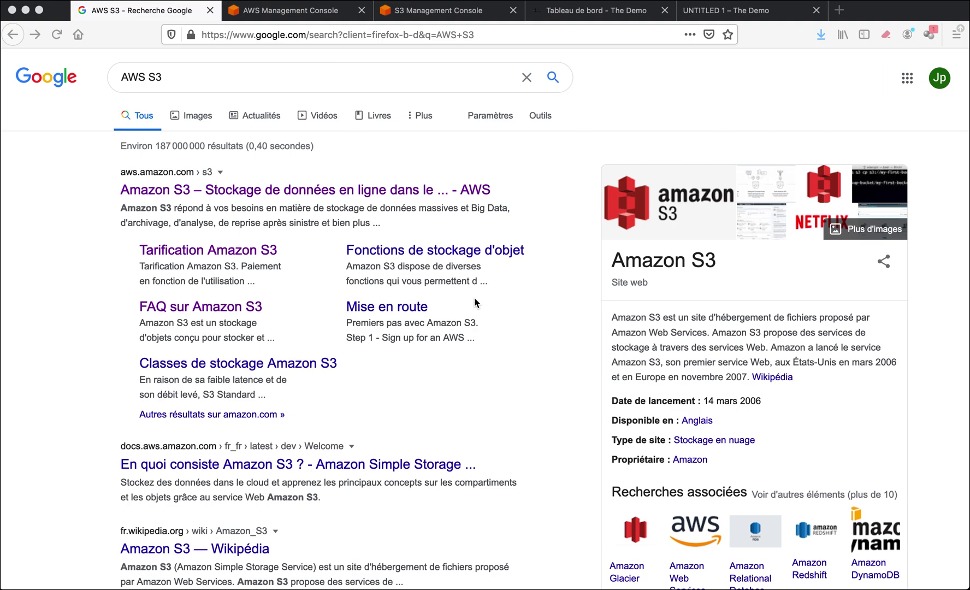
Open the official 'Amazon S3 – Stockage de données en ligne' page from the 'AWS S3' results.
click(138, 77)
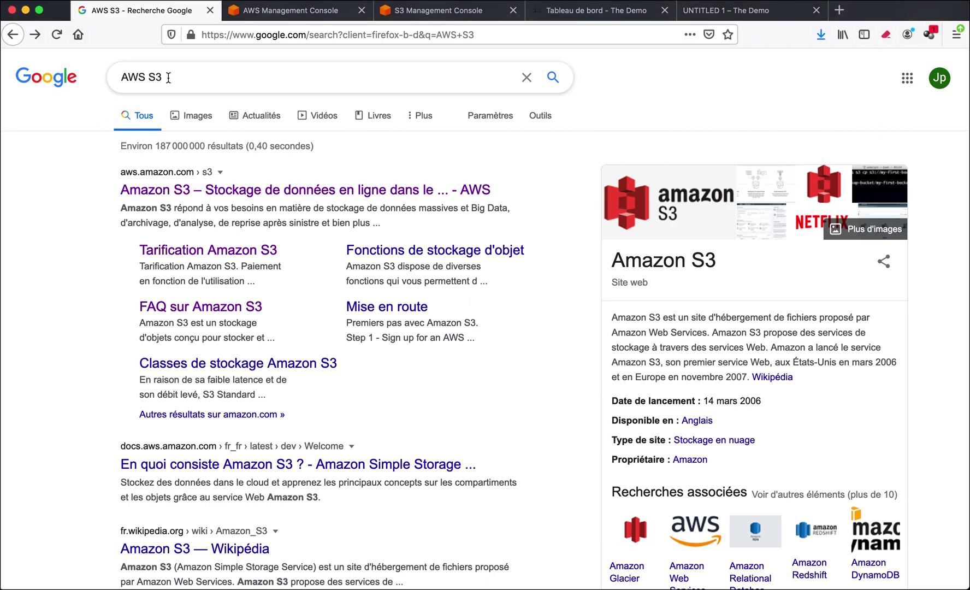
drag(167, 77, 116, 77)
click(52, 222)
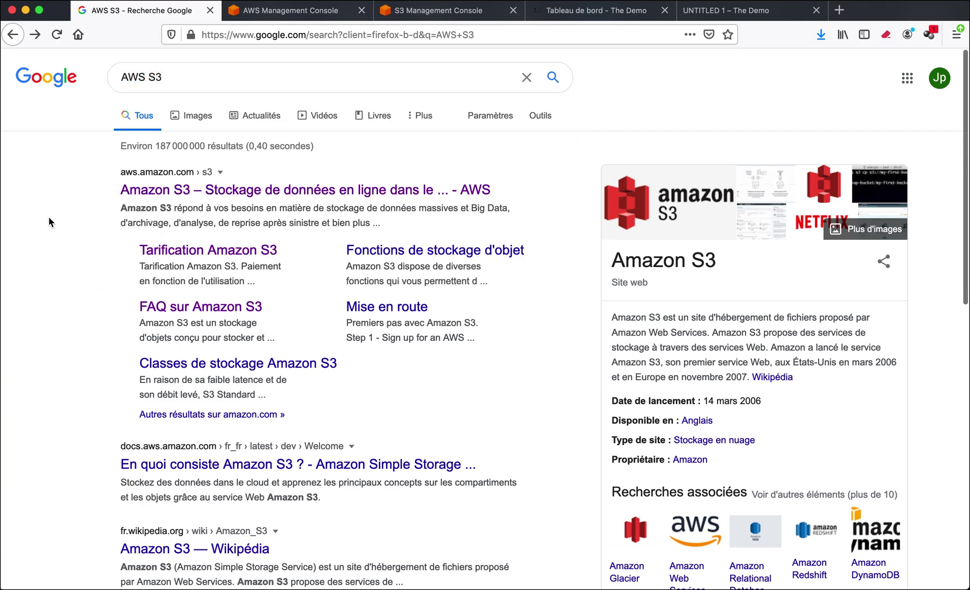
click(174, 194)
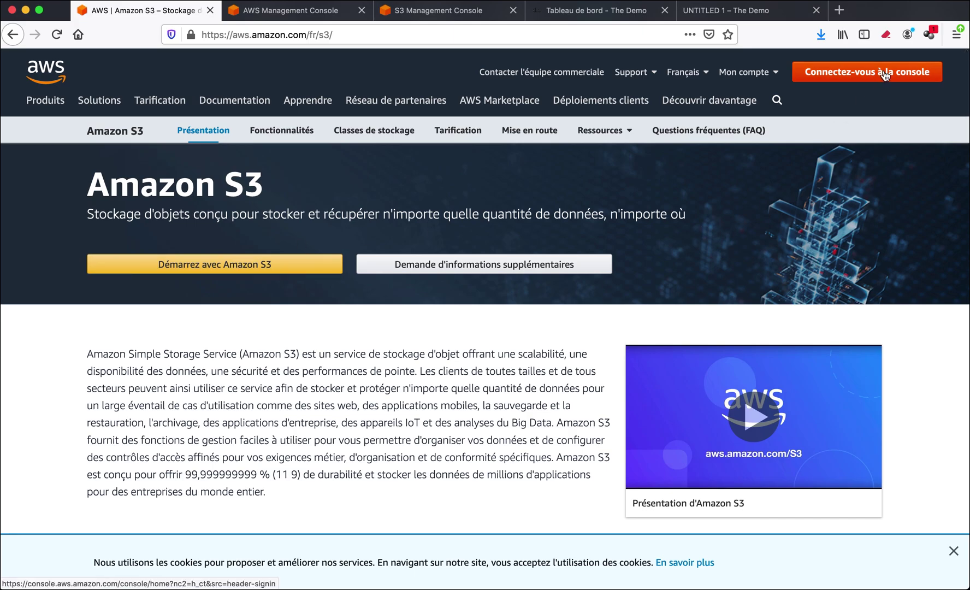
Open the S3 service from the console's Services list under Stockage.
click(312, 20)
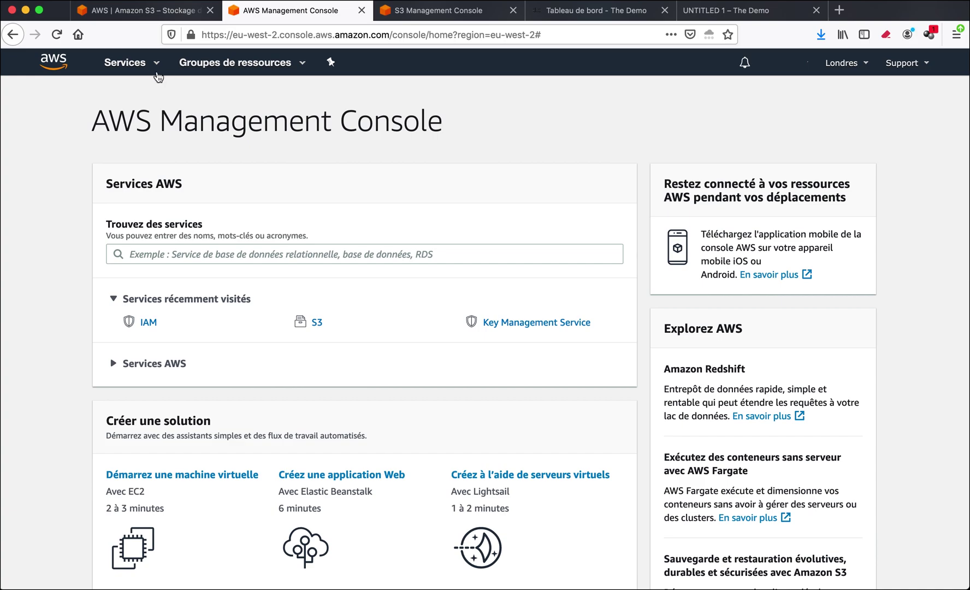
click(148, 65)
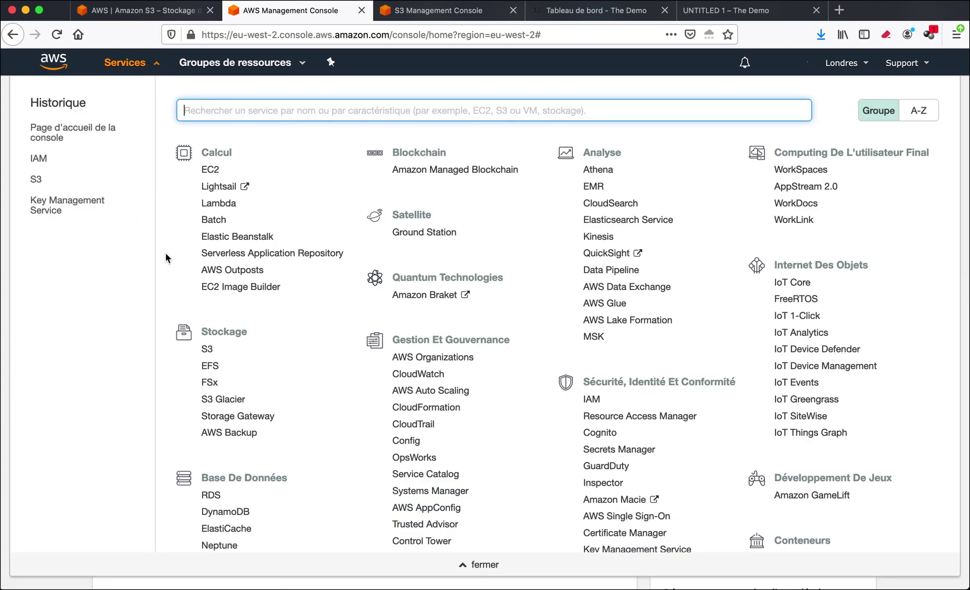
double_click(218, 331)
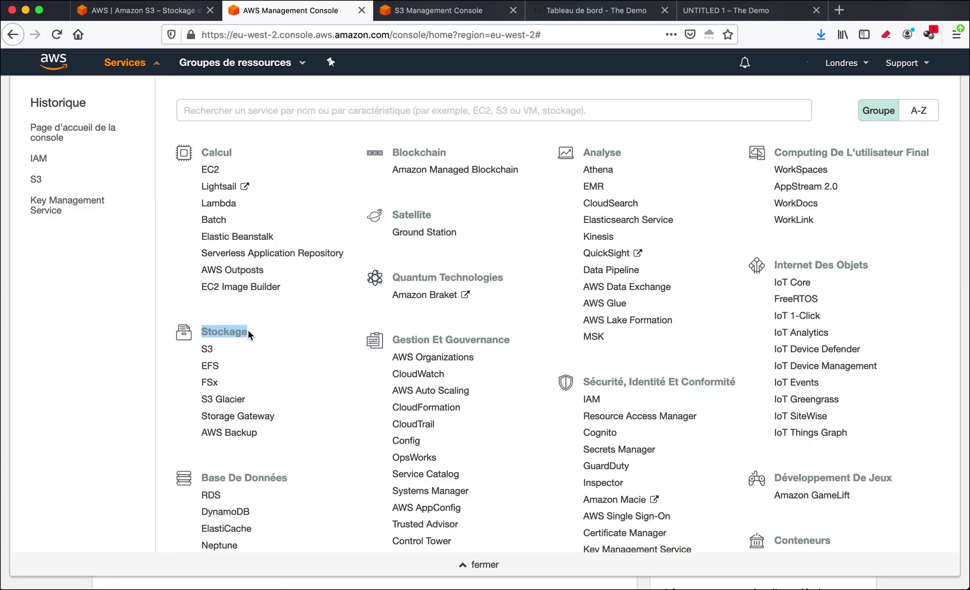
click(207, 350)
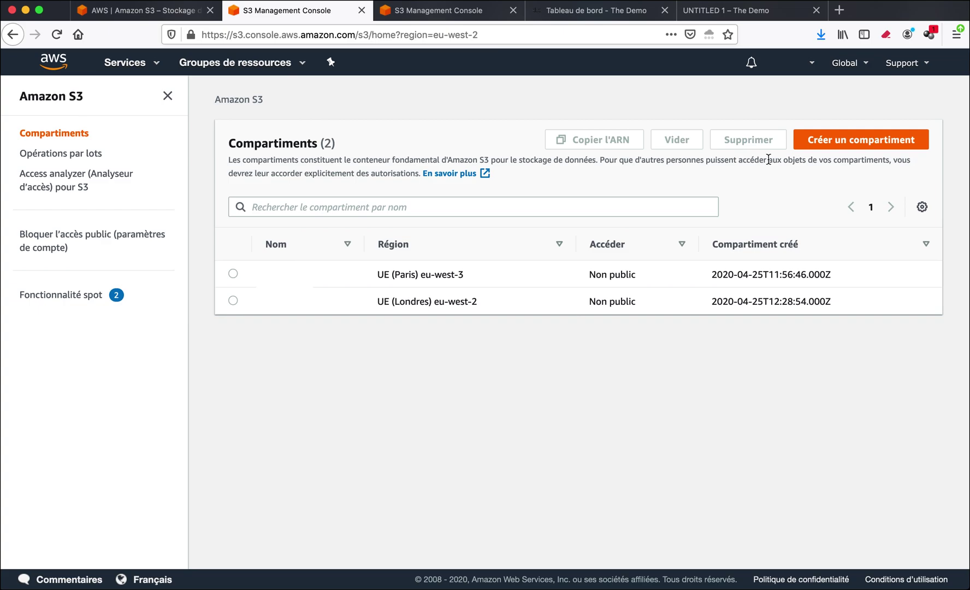
Start a new S3 bucket and name it 'thedemodc'.
click(845, 141)
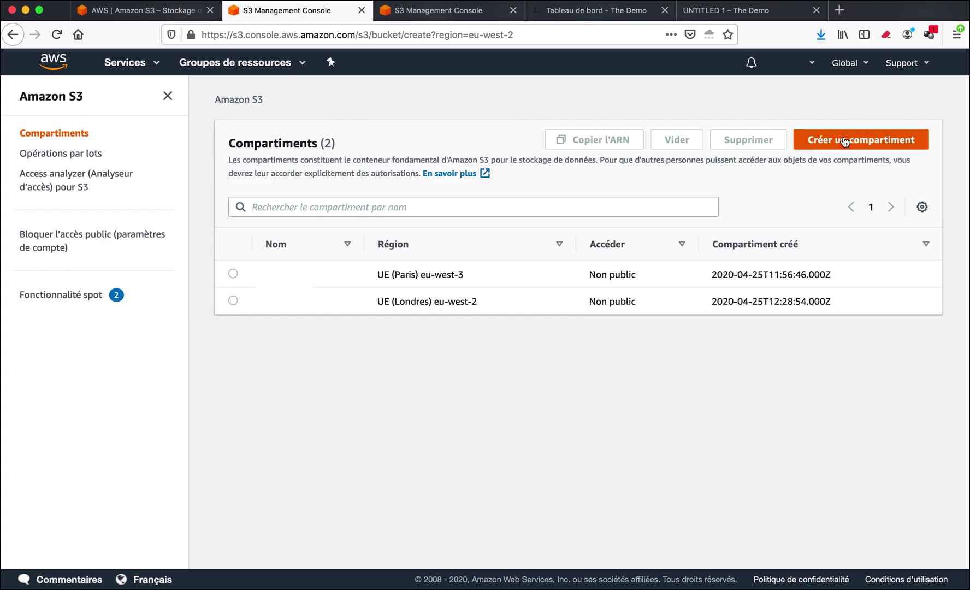
click(117, 236)
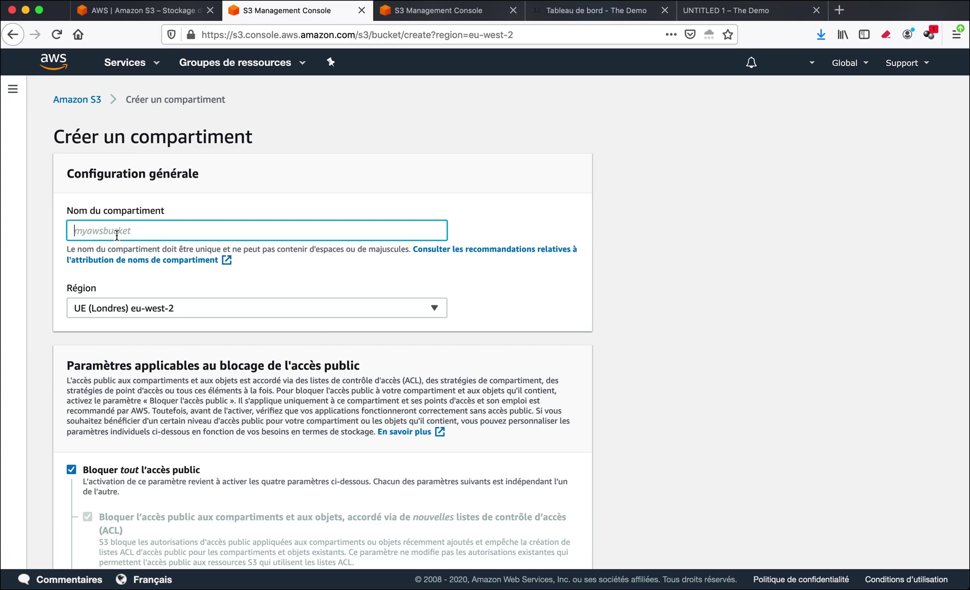
text(thedemodc)
Open the Download Center's Amazon s3 settings and keep the region EU (London) - eu-west-2.
click(565, 12)
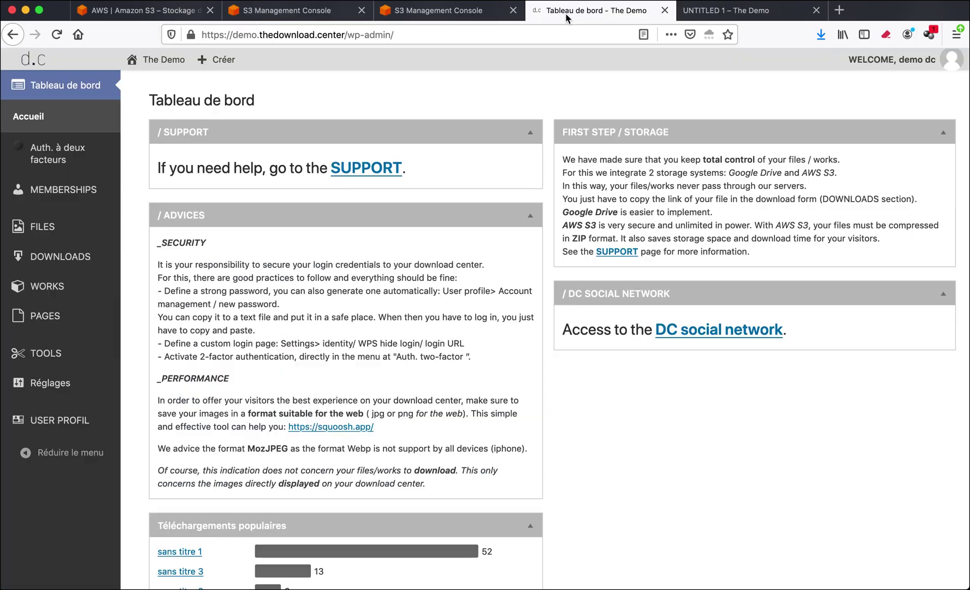
mouse_move(39, 257)
mouse_move(85, 266)
click(159, 440)
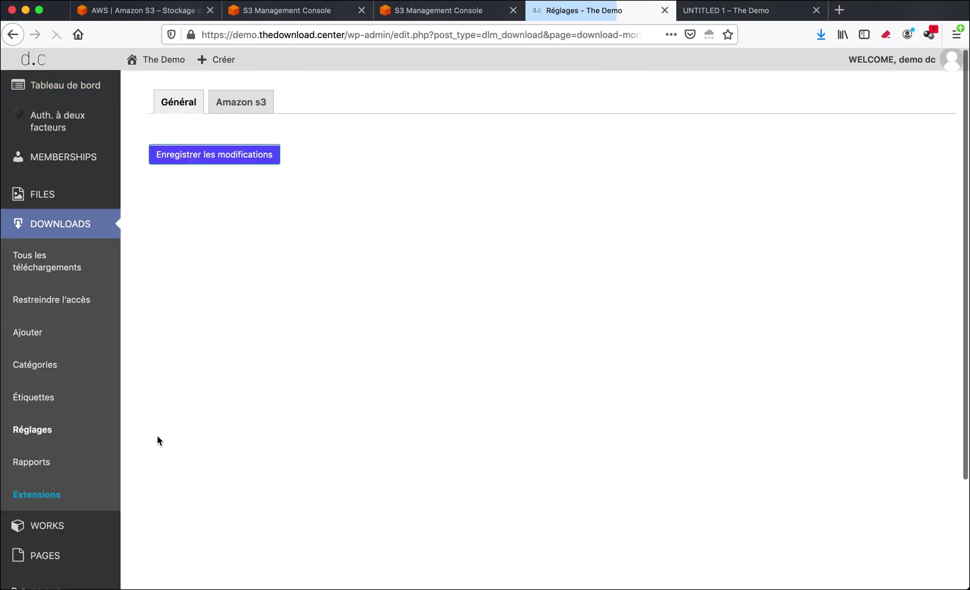
click(239, 103)
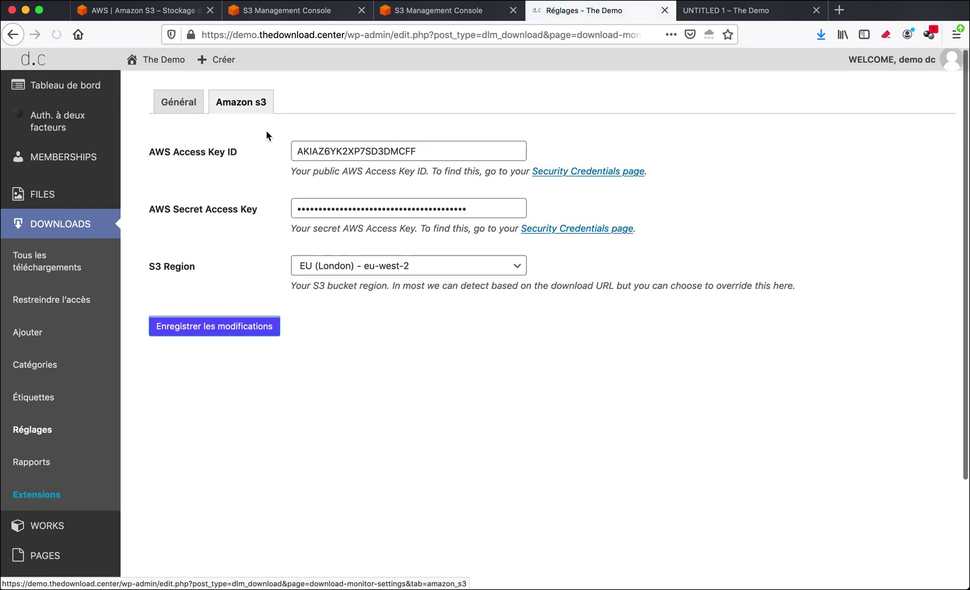
click(332, 267)
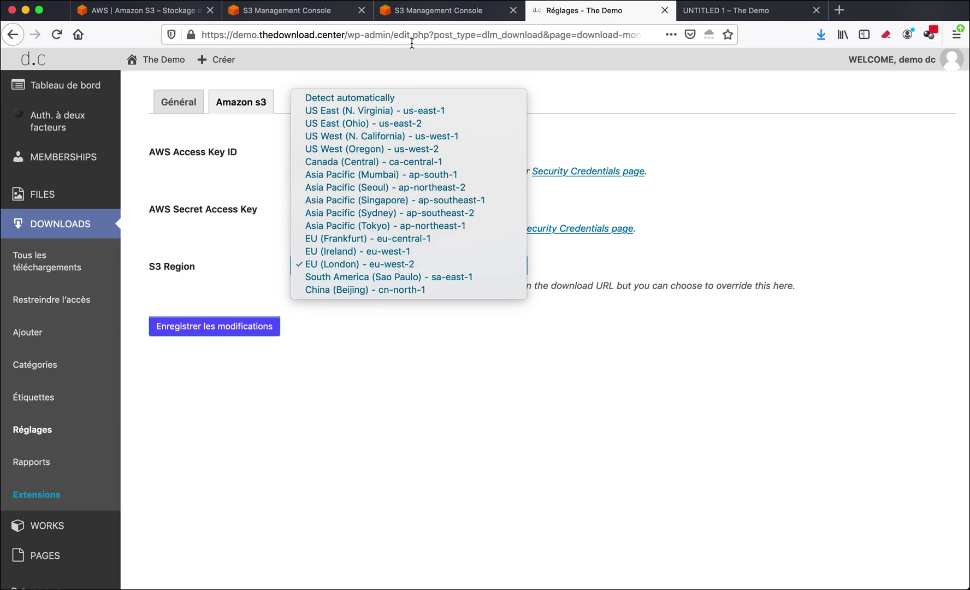
click(303, 14)
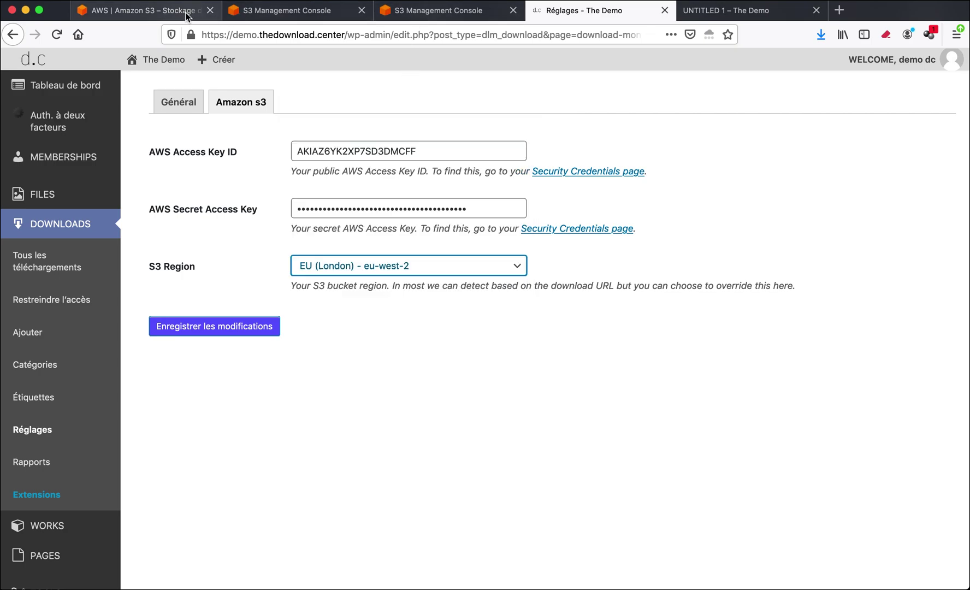
Keep Région UE (Londres) and create the bucket 'thedemodc'.
click(242, 15)
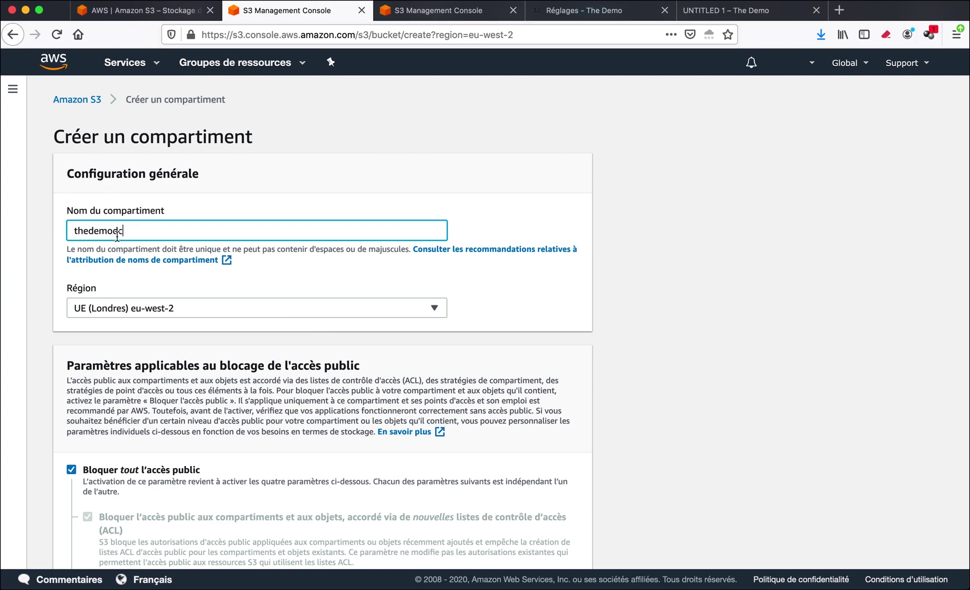
click(148, 311)
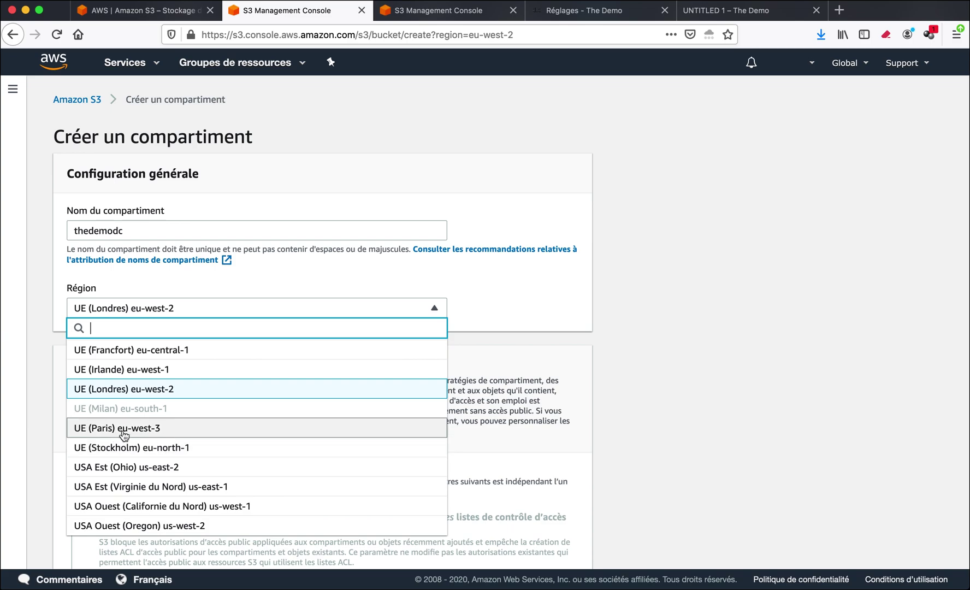
click(155, 390)
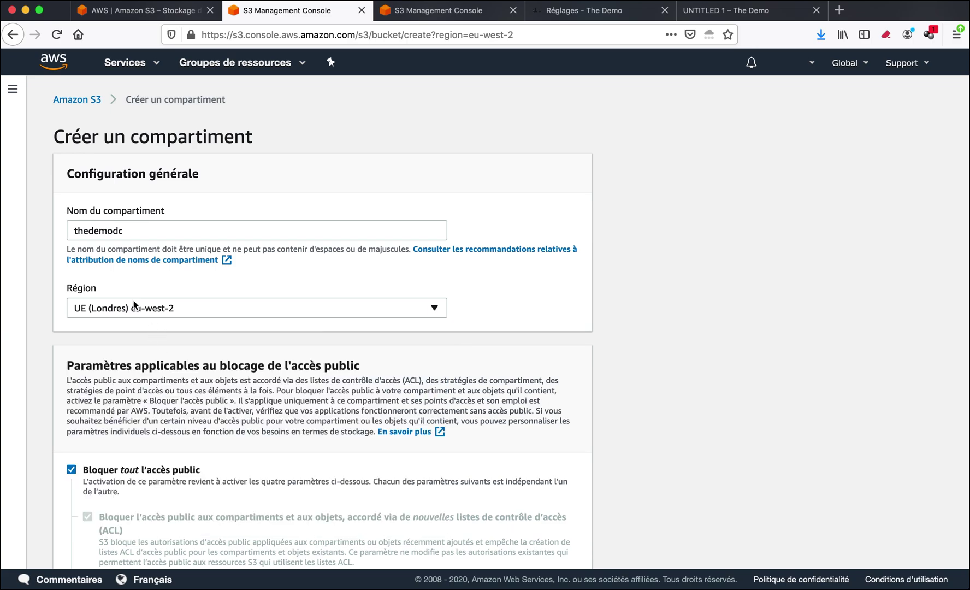
scroll(217, 371, down, 5)
scroll(218, 375, down, 2)
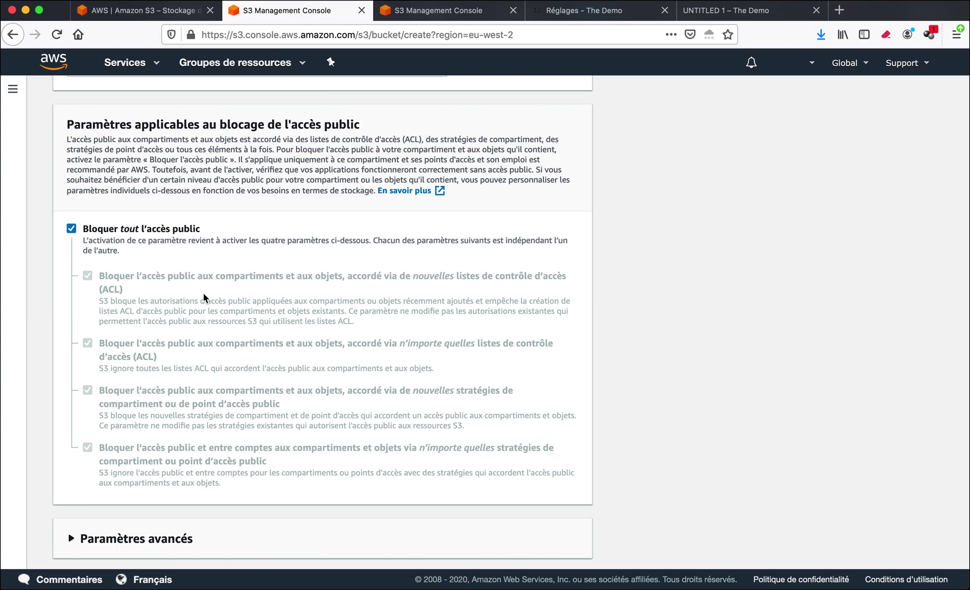
scroll(203, 298, down, 2)
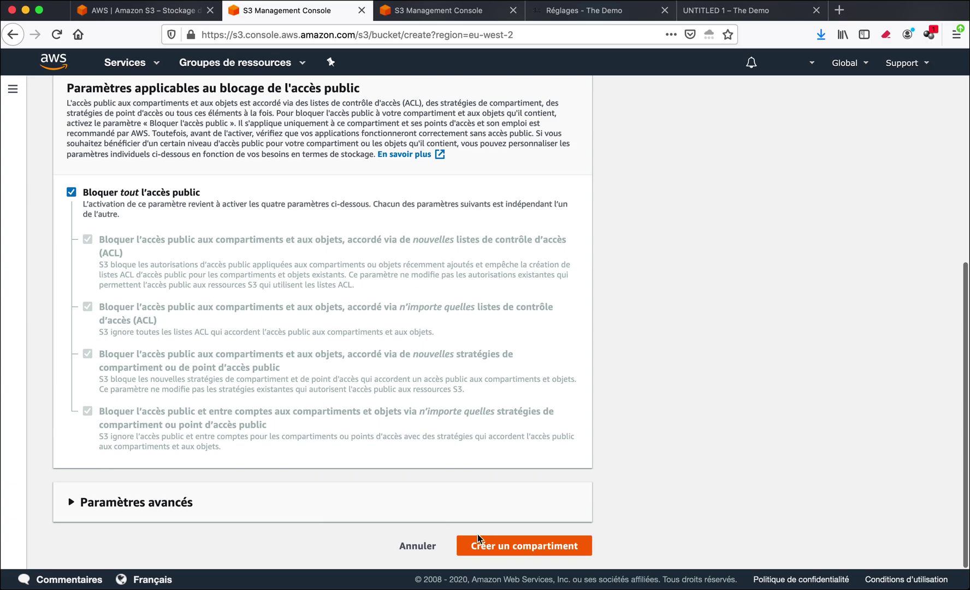
click(494, 545)
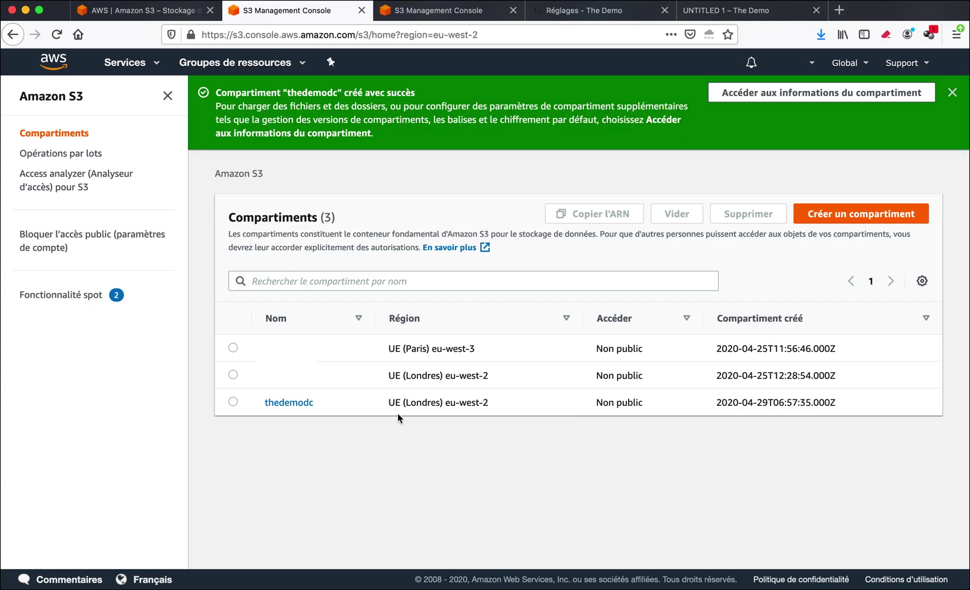
Open the thedemodc upload dialog and drag image.zip from the desktop into it.
click(300, 404)
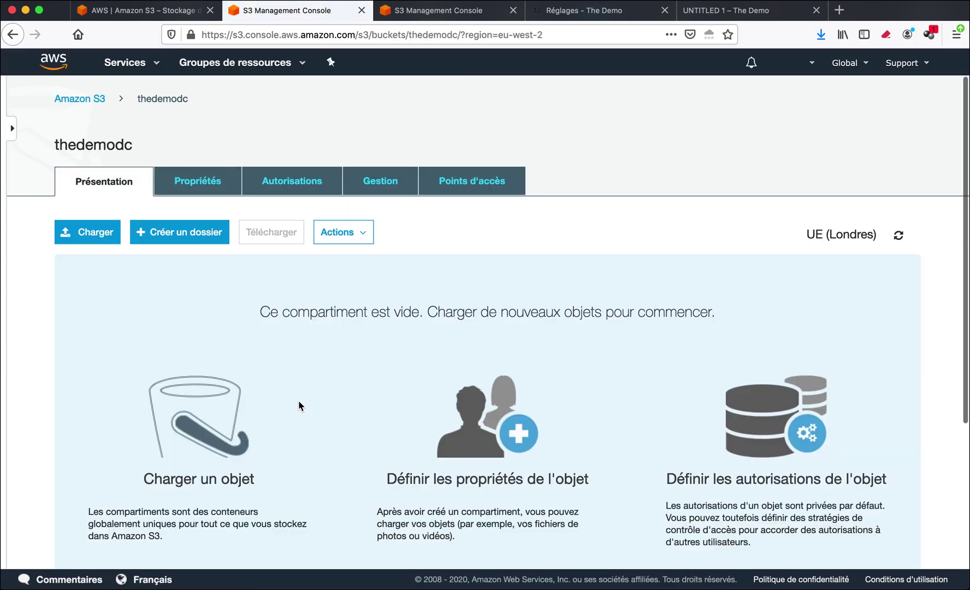
click(191, 234)
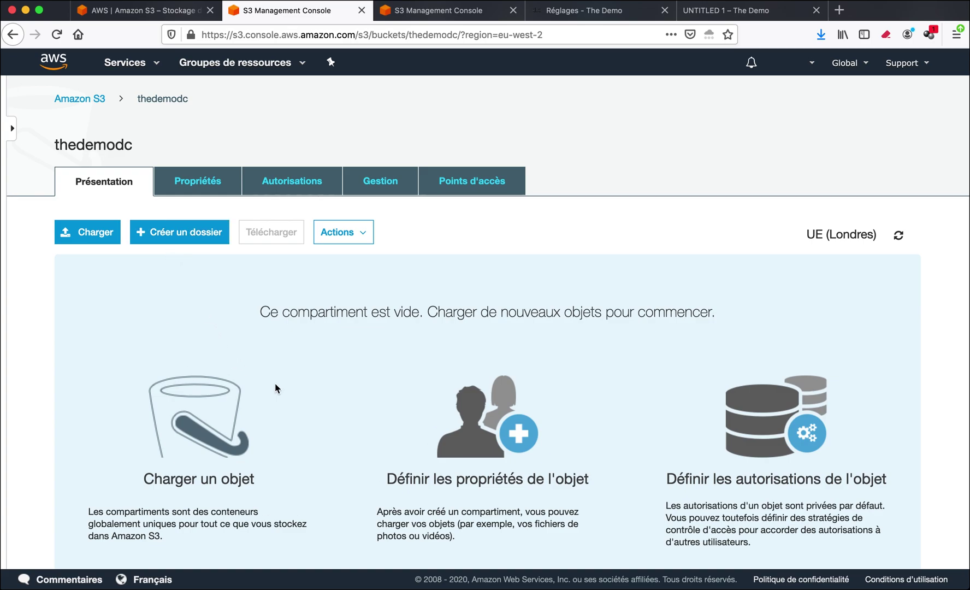
click(88, 234)
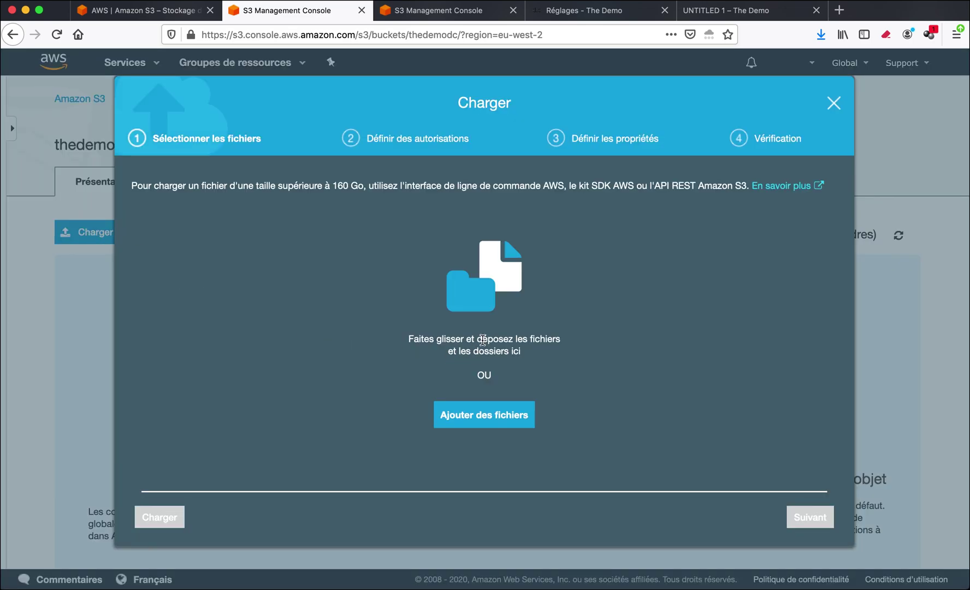
drag(51, 12, 116, 11)
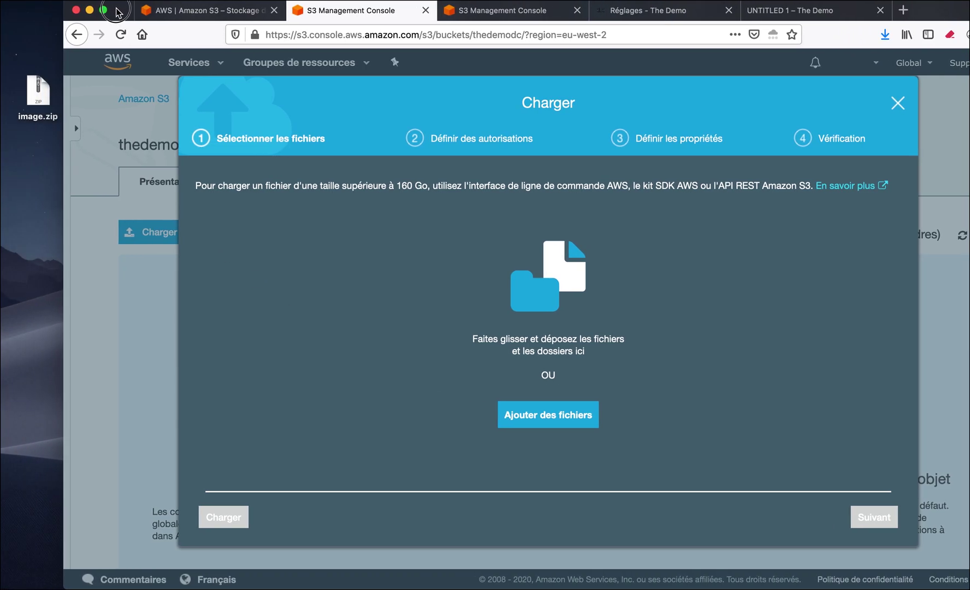
click(34, 97)
key(space)
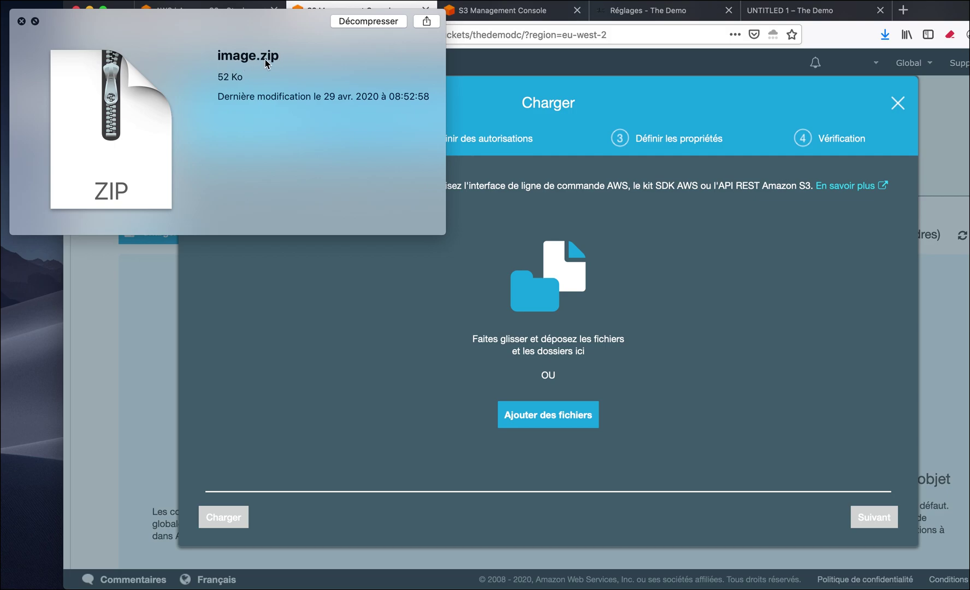
click(20, 22)
drag(48, 90, 524, 280)
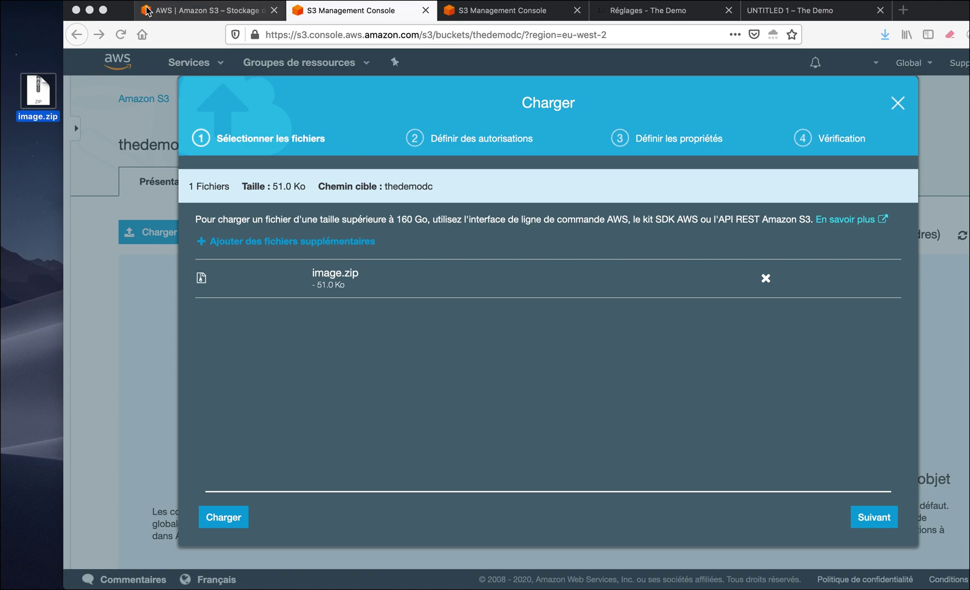
Point out the 160 Go upload size limit note in the upload dialog.
drag(125, 11, 60, 11)
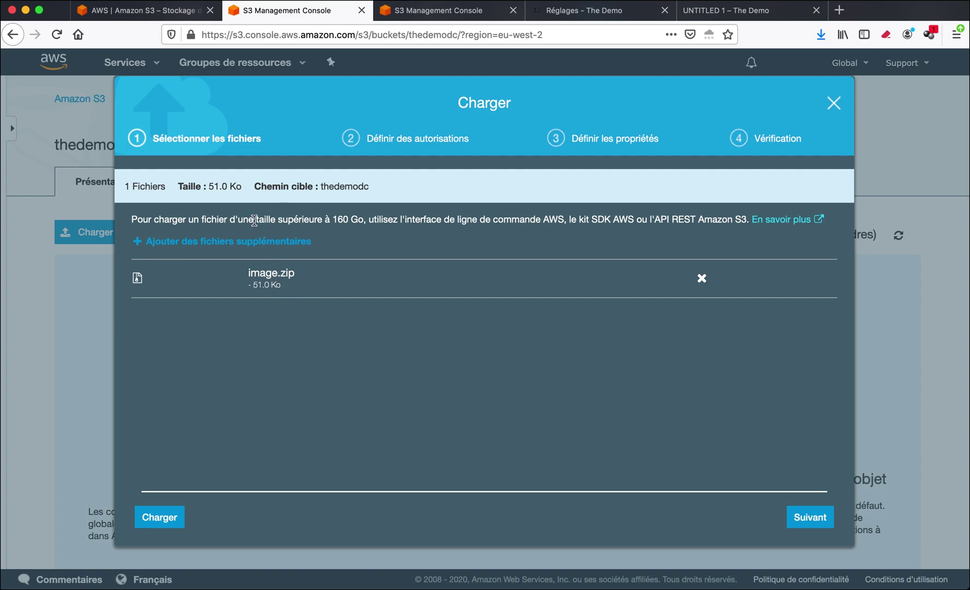
drag(236, 220, 359, 222)
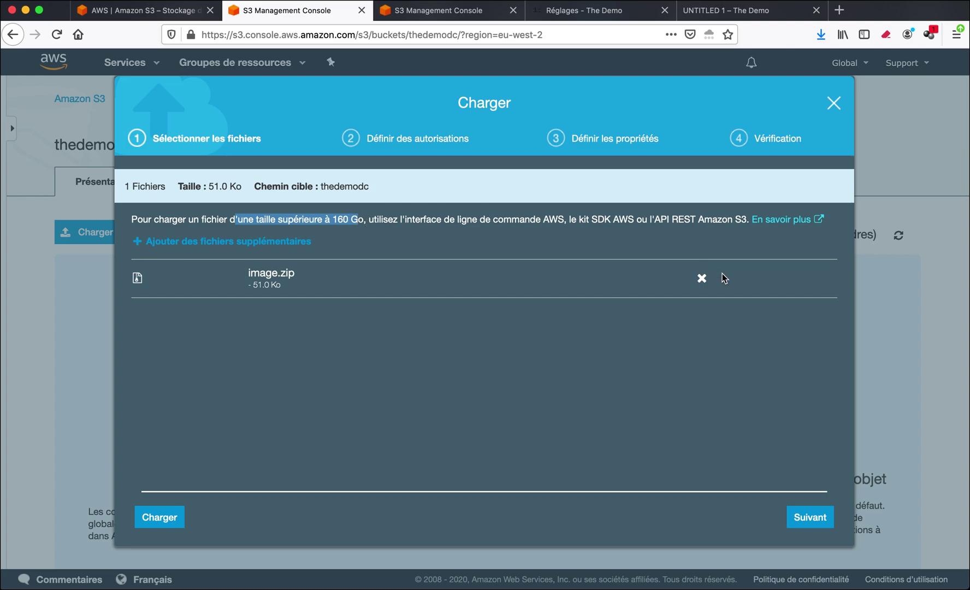
click(514, 395)
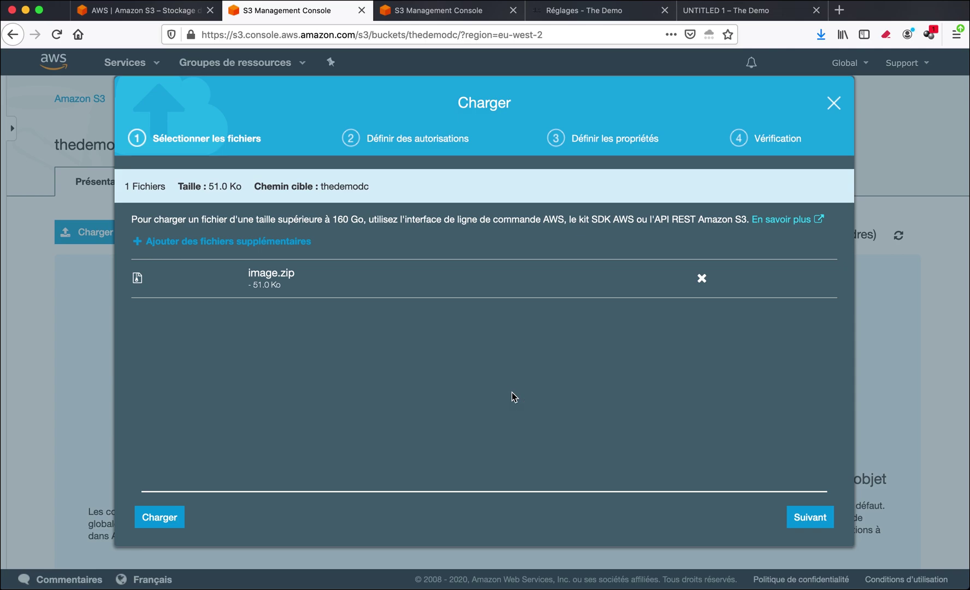
Accept default permissions and the Standard storage class, then upload image.zip.
click(797, 524)
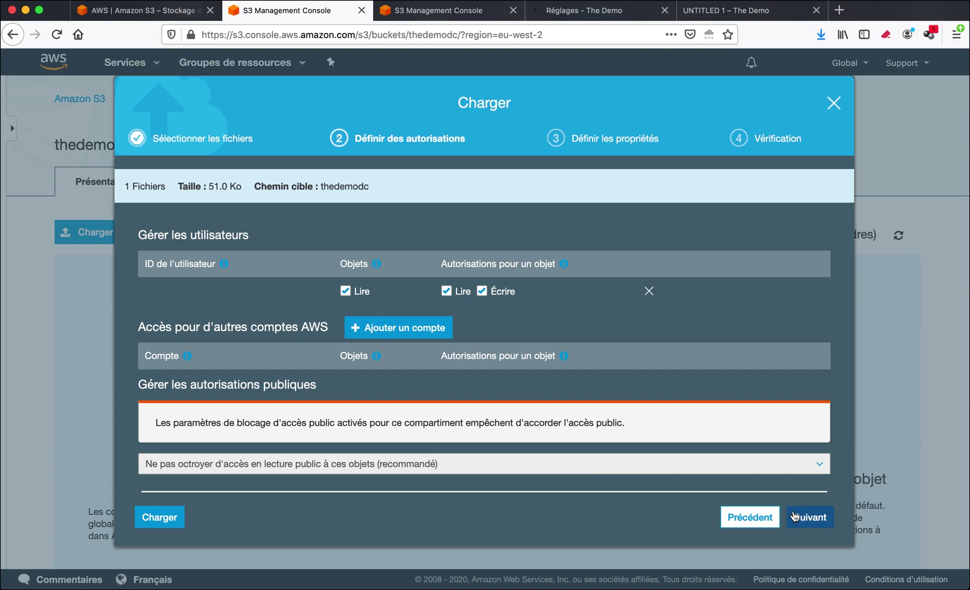
click(809, 522)
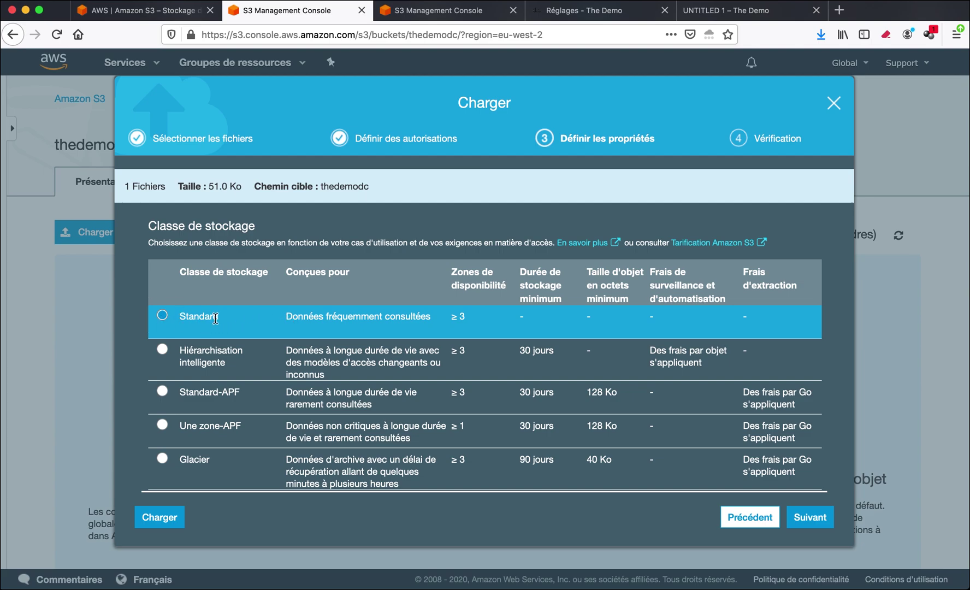
click(806, 524)
click(807, 523)
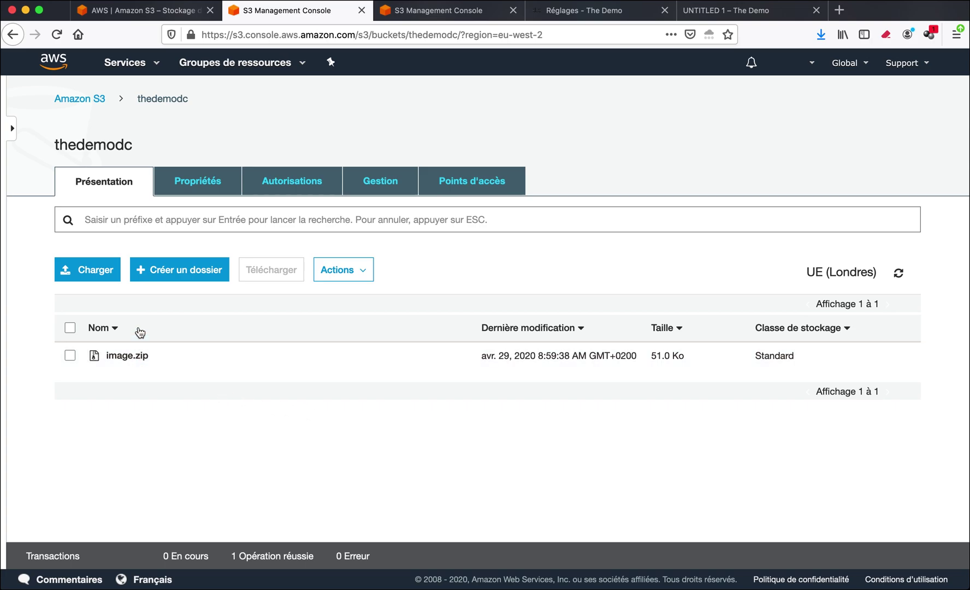
Go to IAM through the Services menu and show the Utilisateurs list.
click(149, 65)
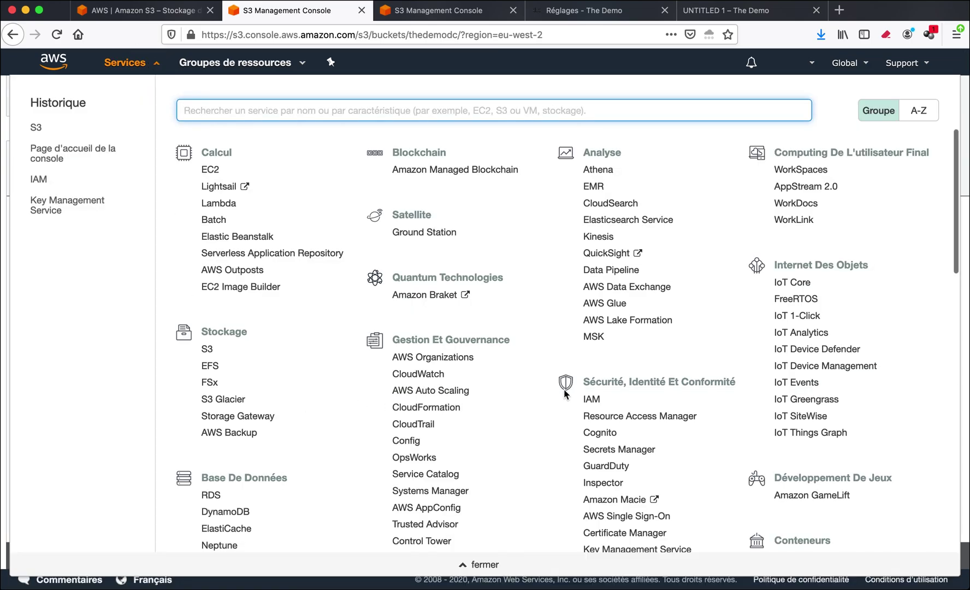
mouse_move(717, 387)
mouse_down()
mouse_move(688, 383)
mouse_move(736, 383)
mouse_up()
click(590, 402)
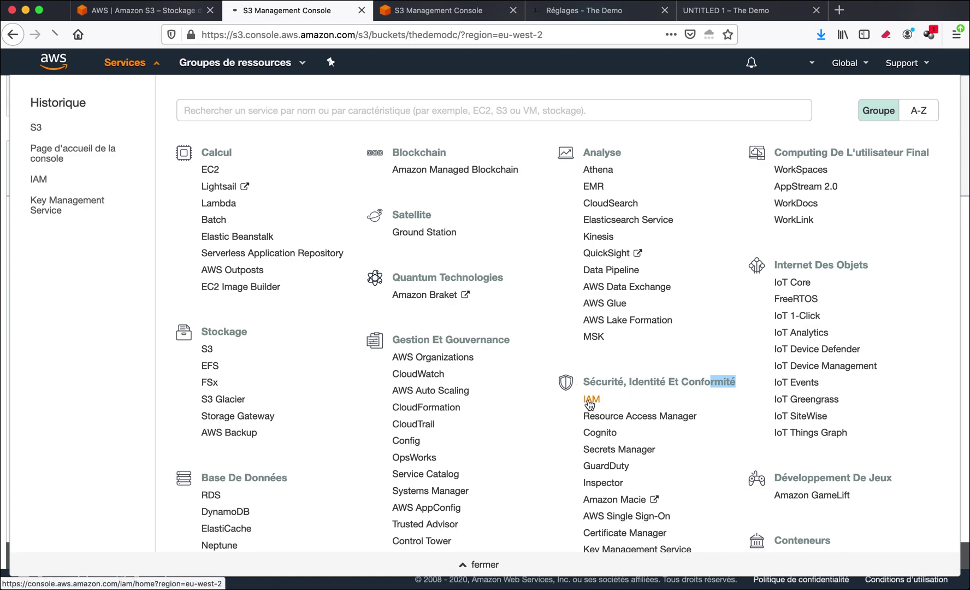
click(56, 212)
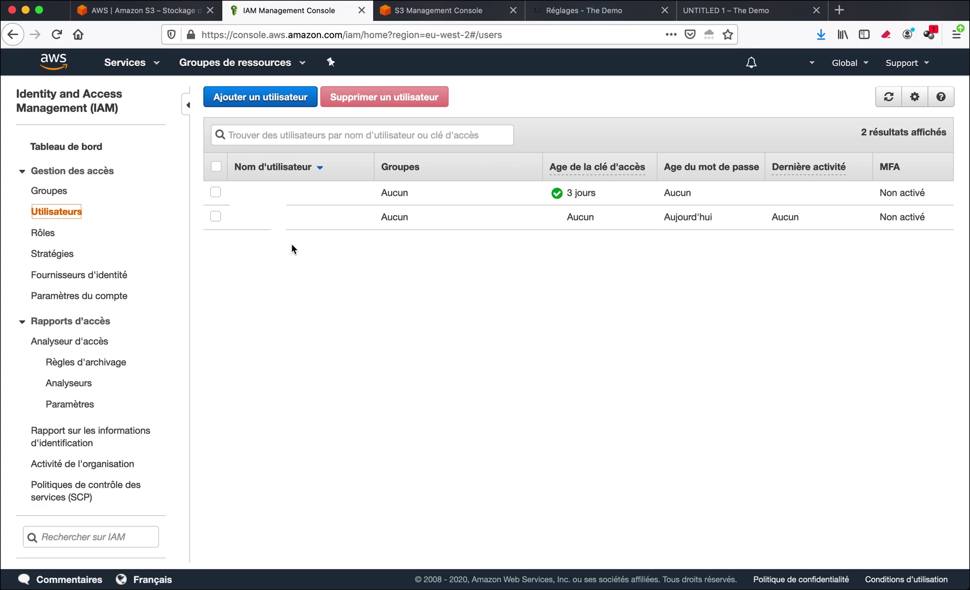
Create IAM user 'demo' with programmatic access and select its new access key ID.
click(269, 100)
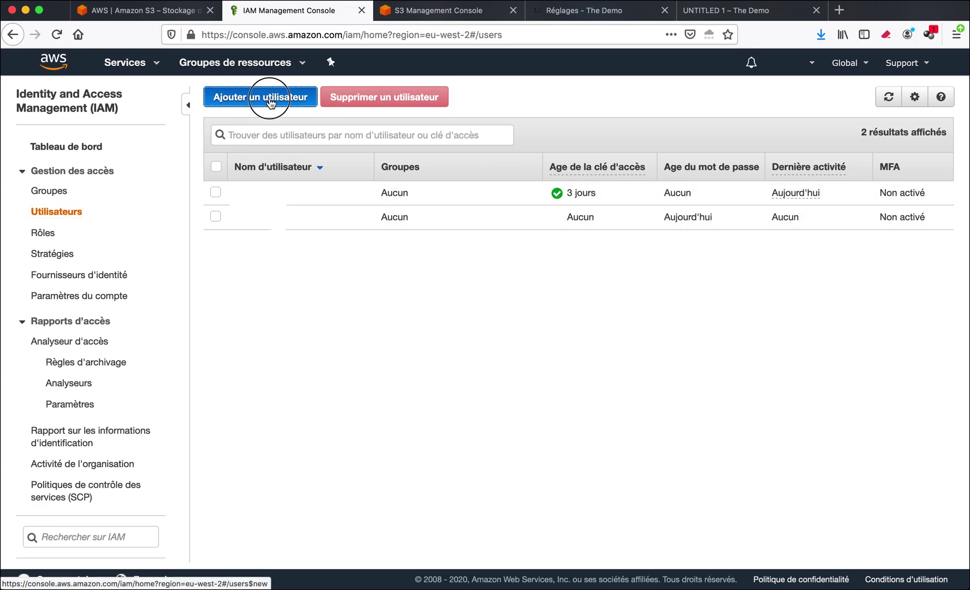
click(350, 199)
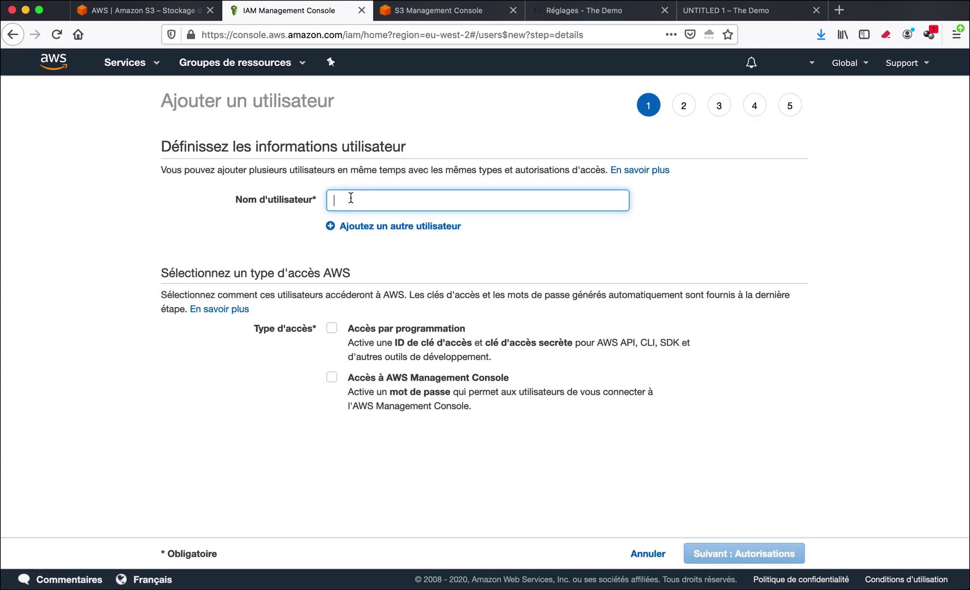
text(demo)
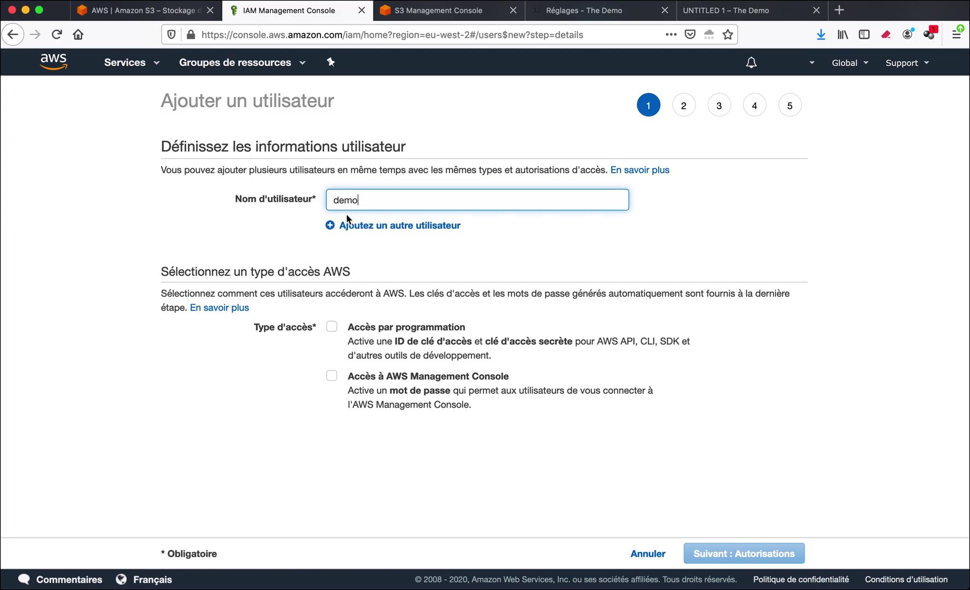
click(332, 327)
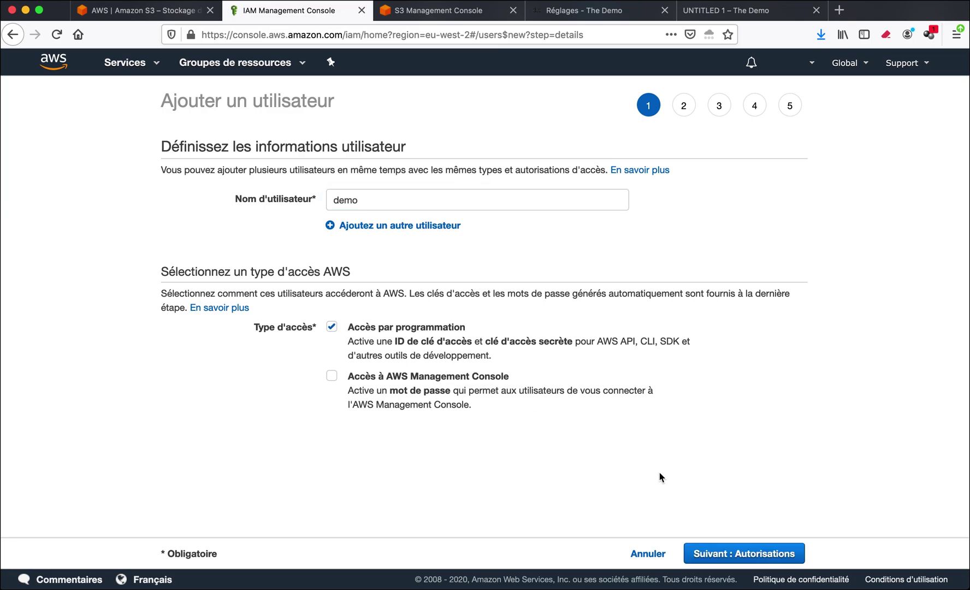
click(738, 552)
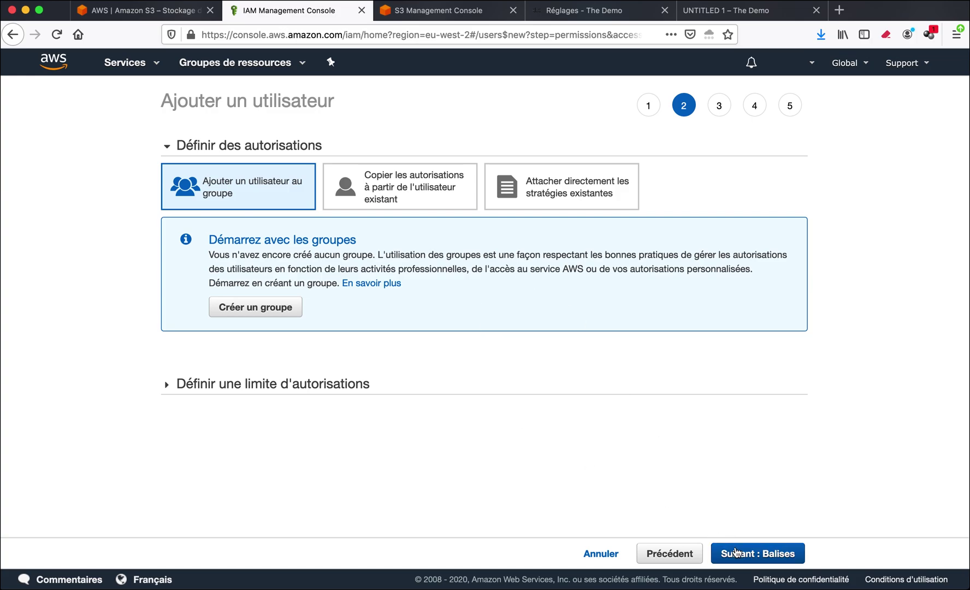
click(743, 555)
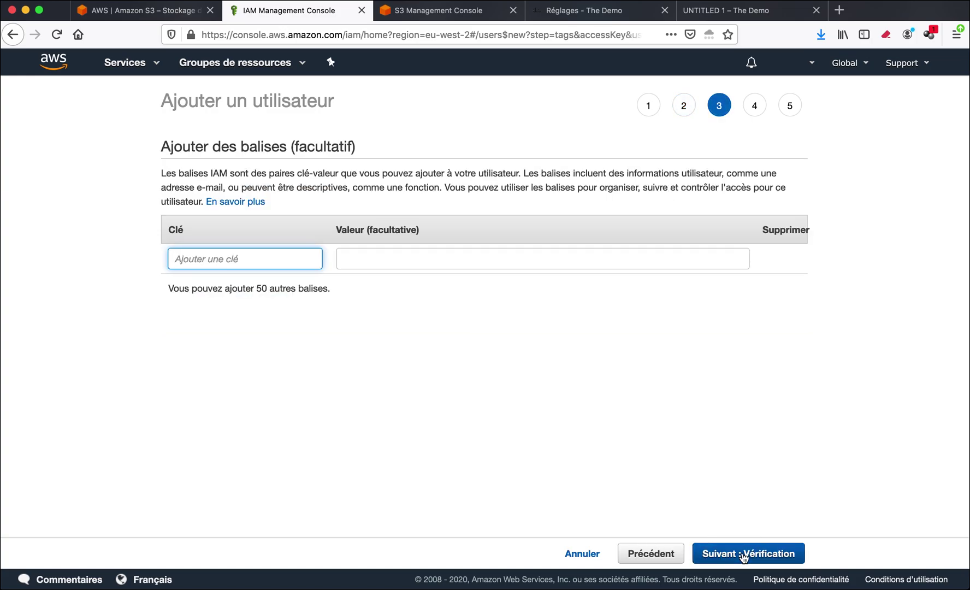
click(744, 555)
click(744, 555)
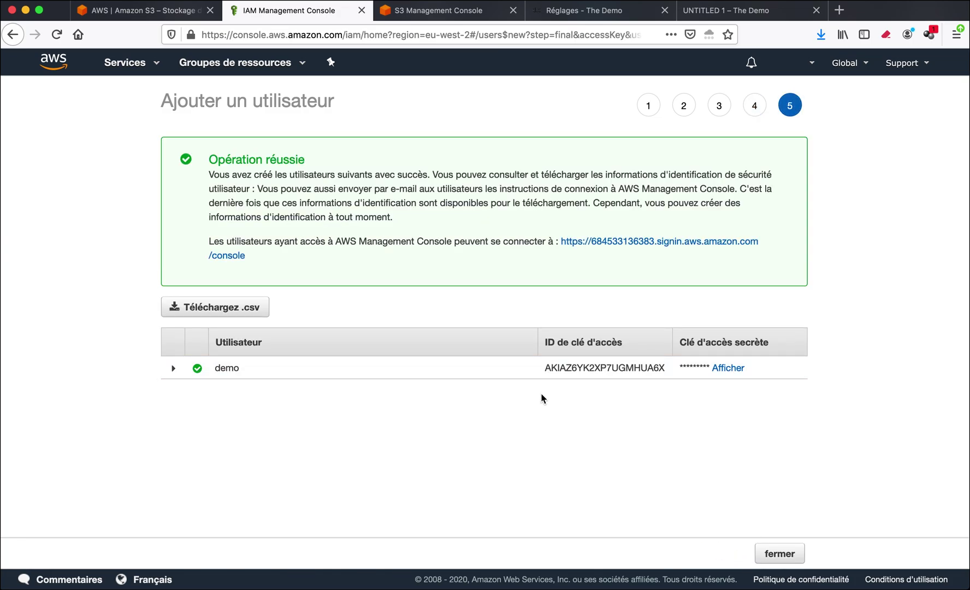
drag(544, 369, 669, 370)
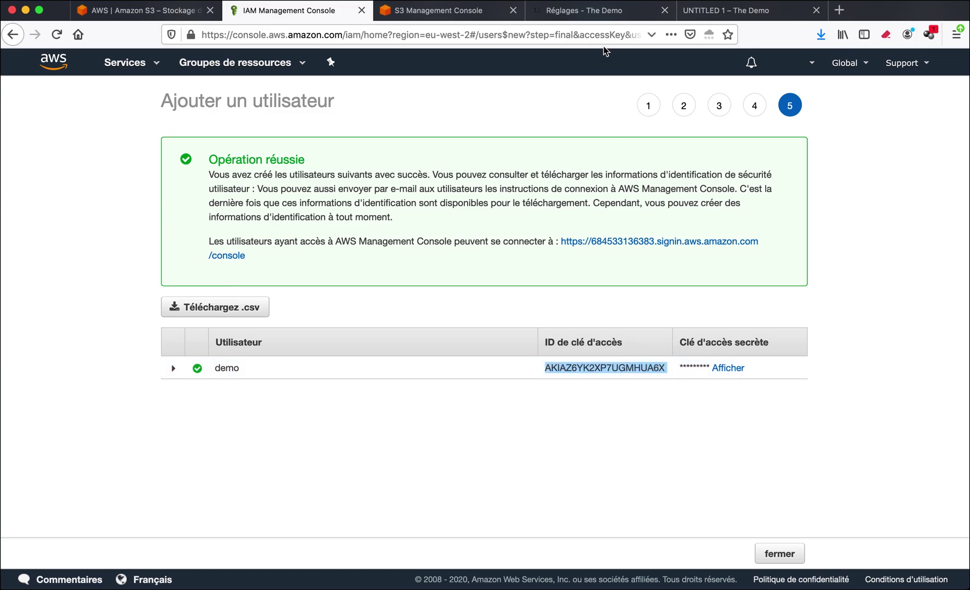
click(599, 12)
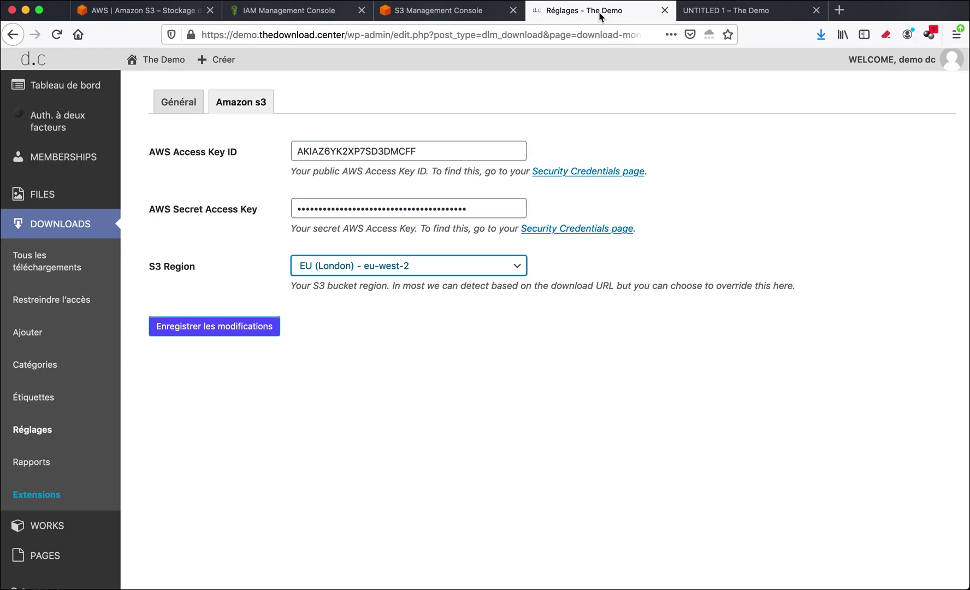
Compare the stored Access Key ID and Secret Access Key with demo's revealed credentials.
drag(290, 149, 348, 151)
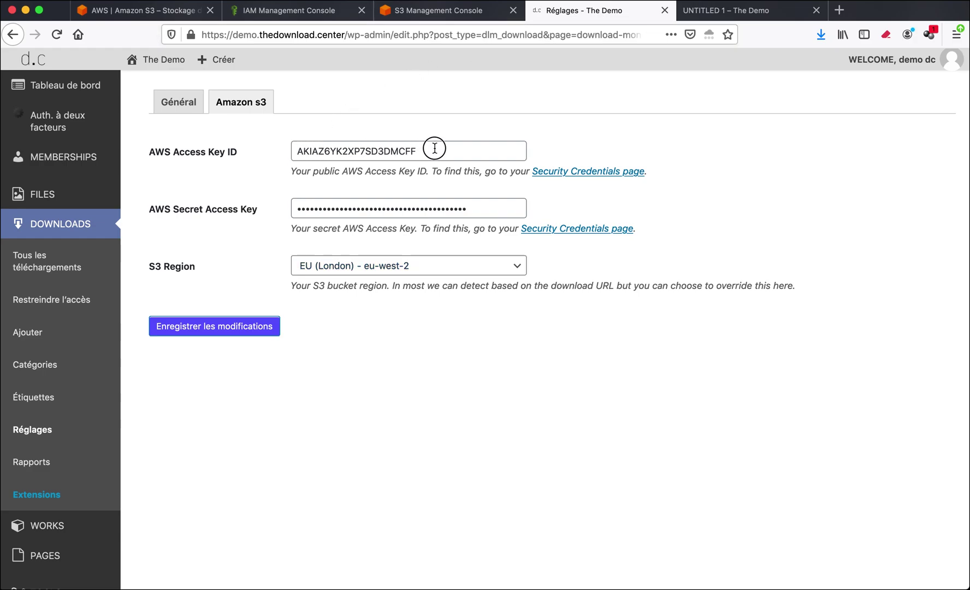
drag(433, 150, 287, 152)
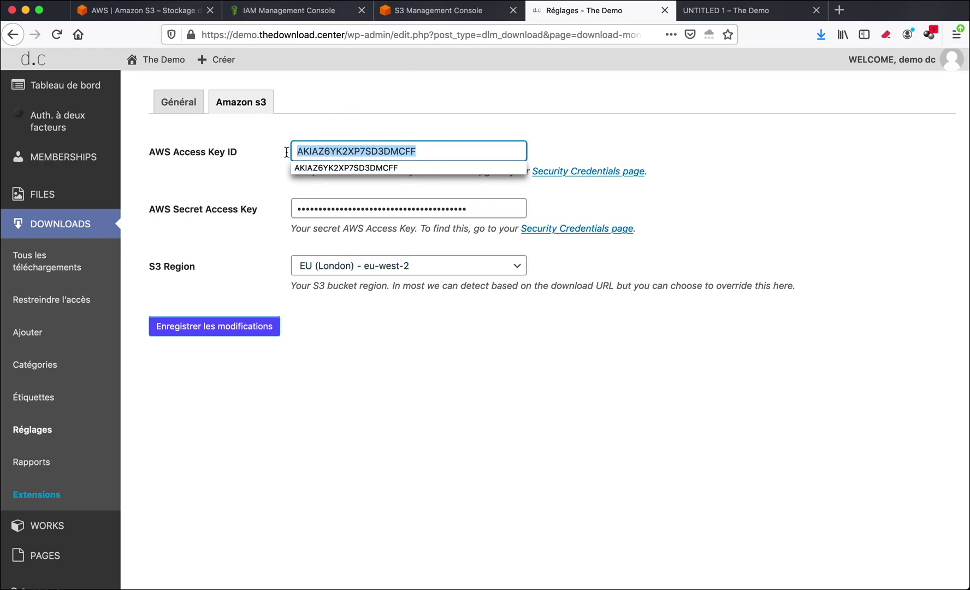
click(283, 11)
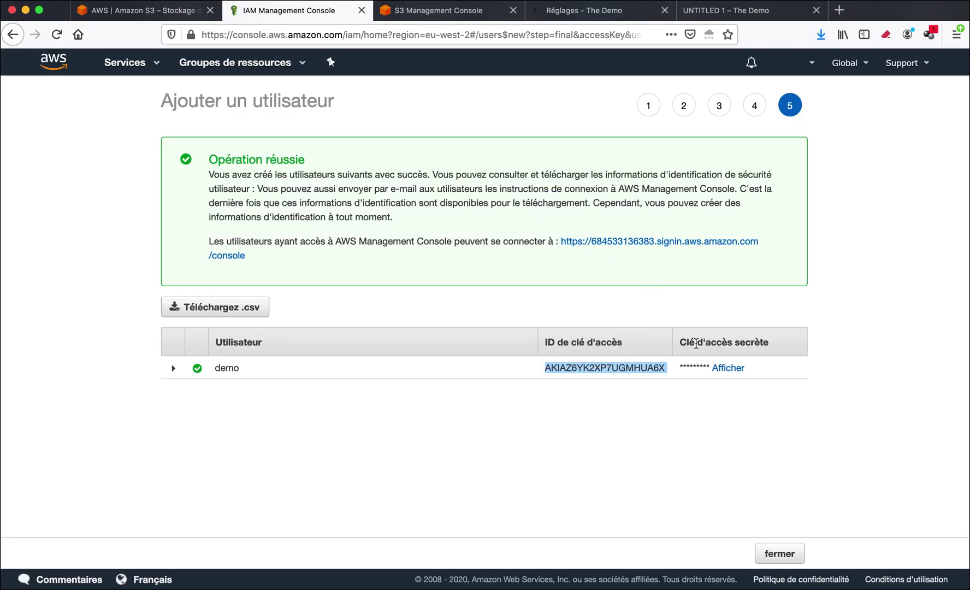
double_click(727, 368)
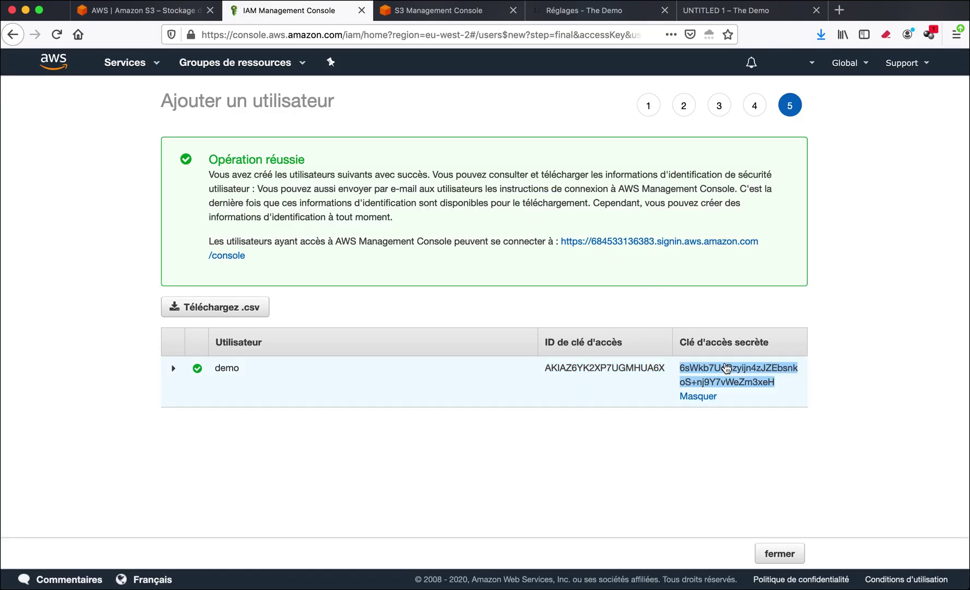
click(571, 11)
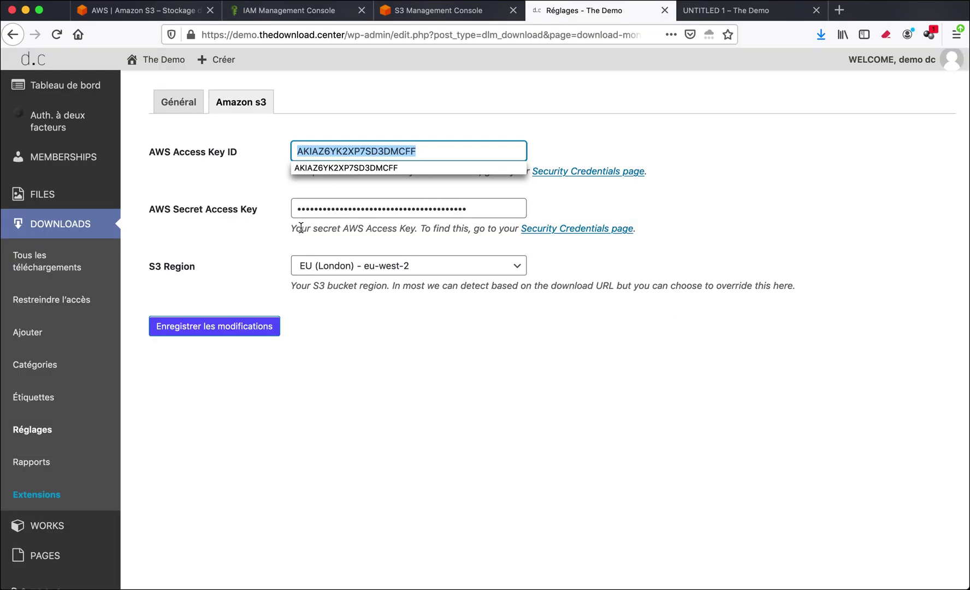
drag(296, 209, 449, 208)
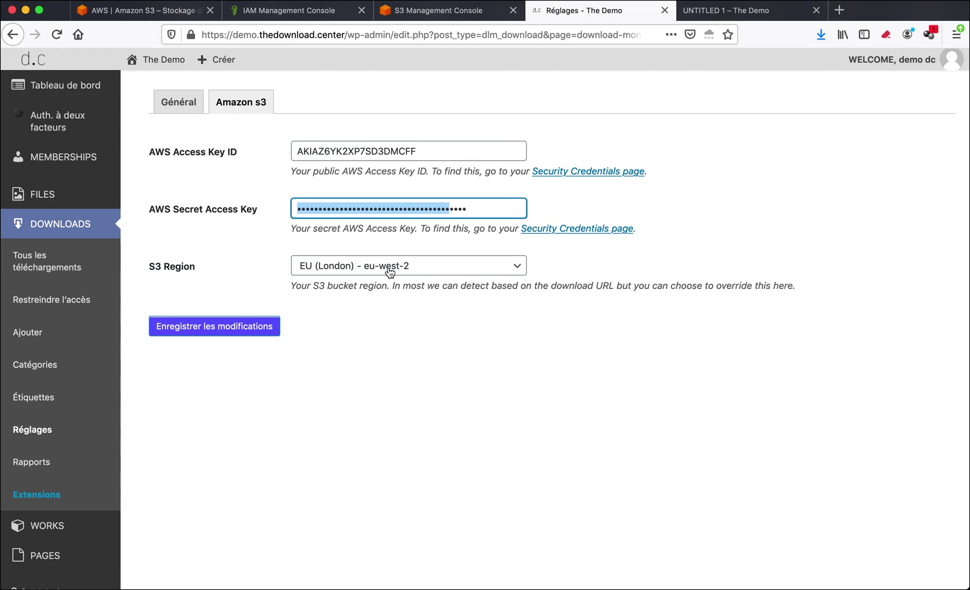
click(276, 12)
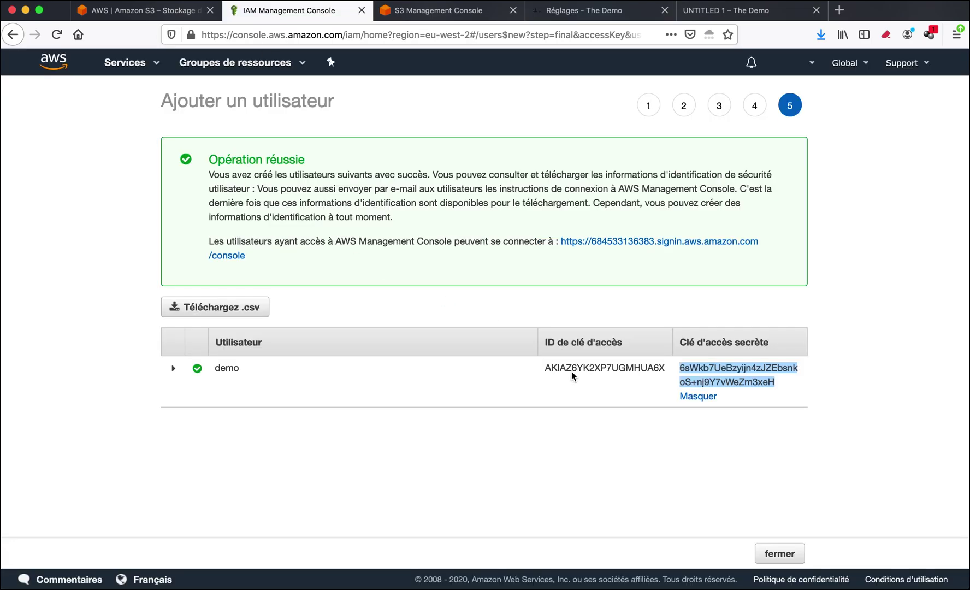
Finish the user wizard and start an inline policy from demo's summary.
click(779, 555)
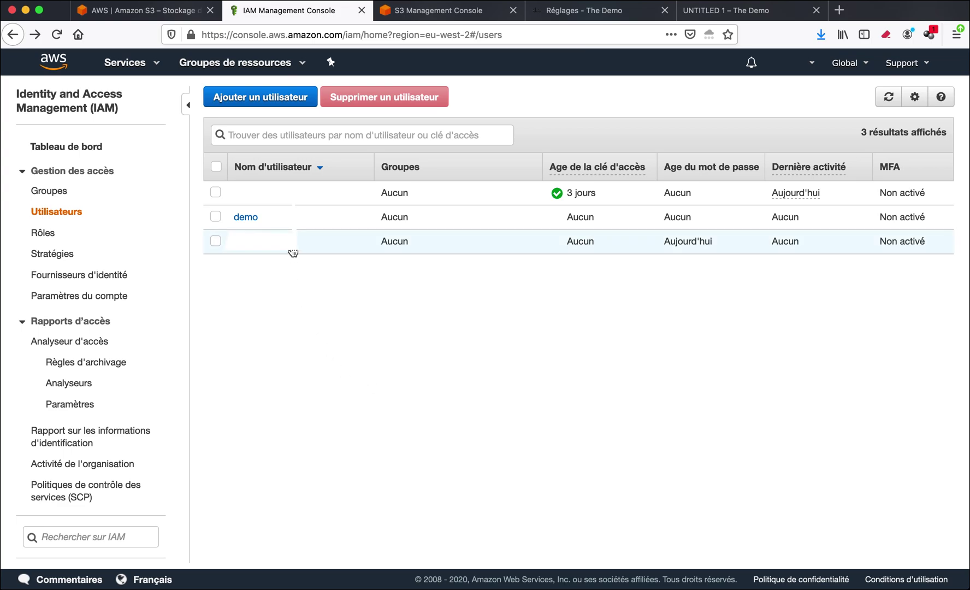
click(247, 217)
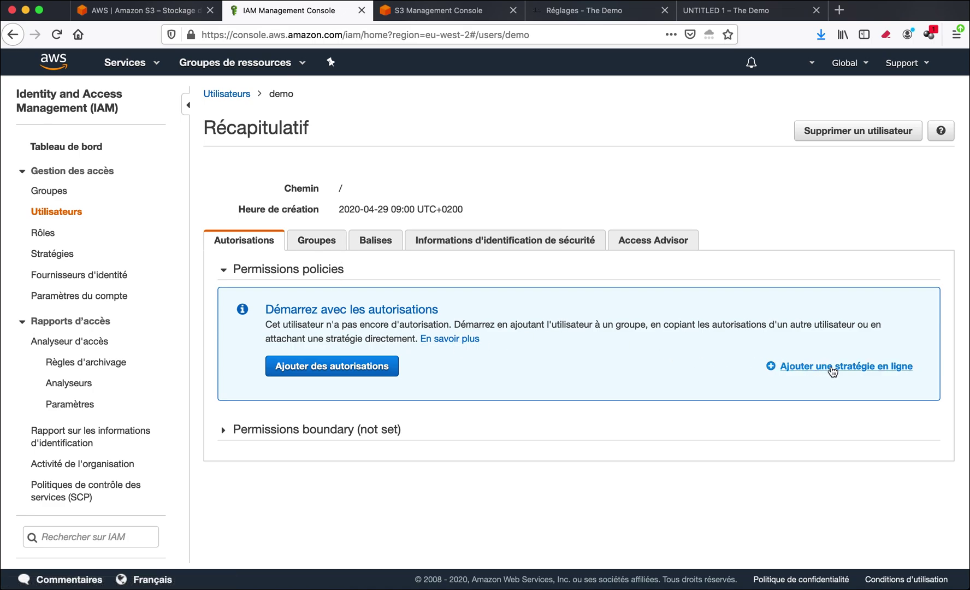
click(848, 371)
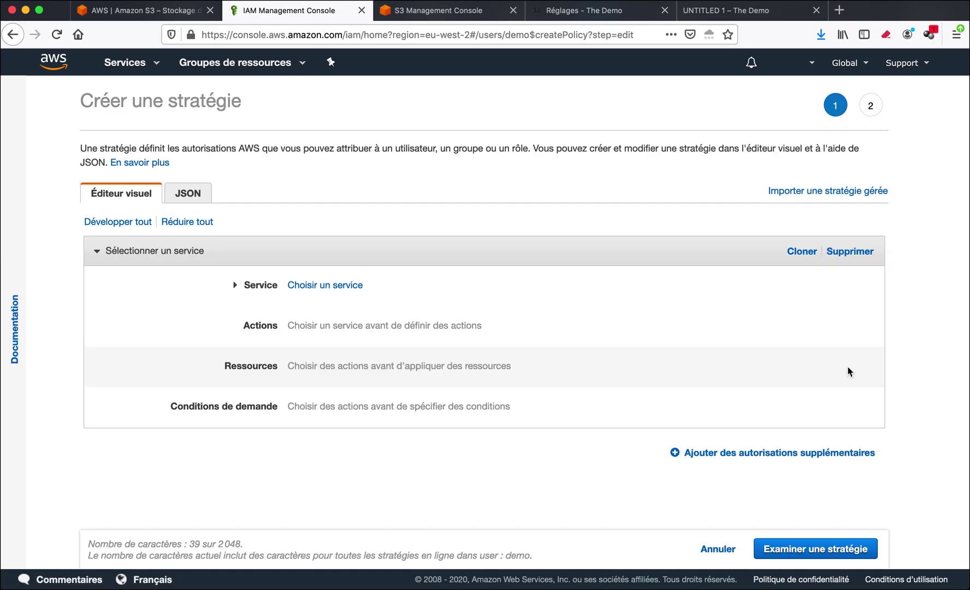
Set the policy's service to S3 and allow all Read actions.
click(316, 290)
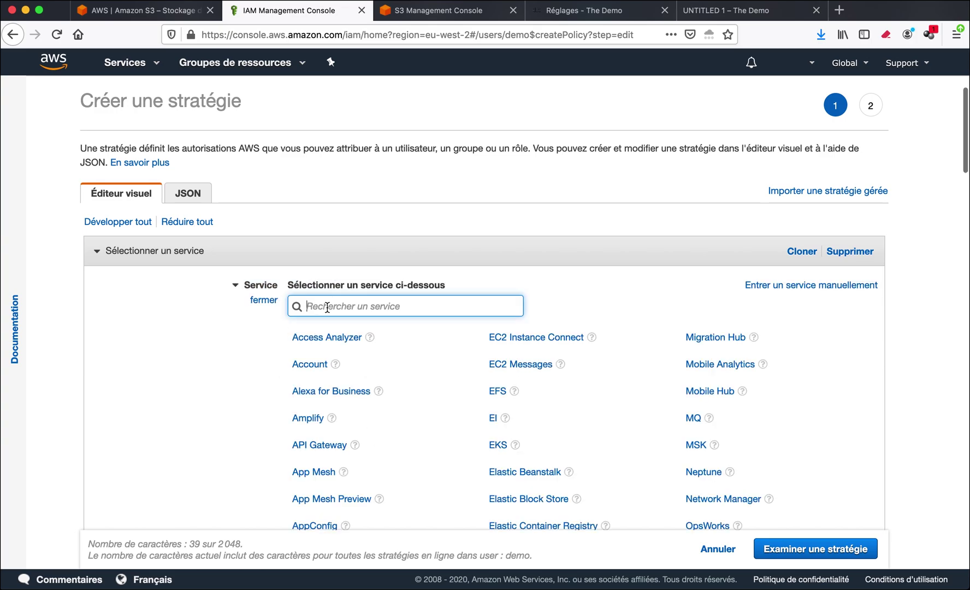
text(S3)
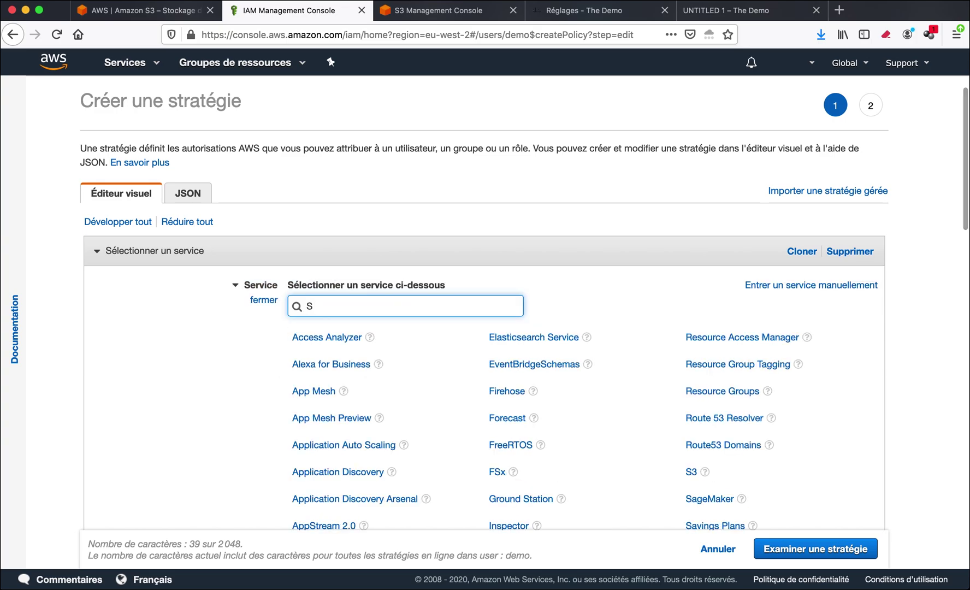
click(308, 338)
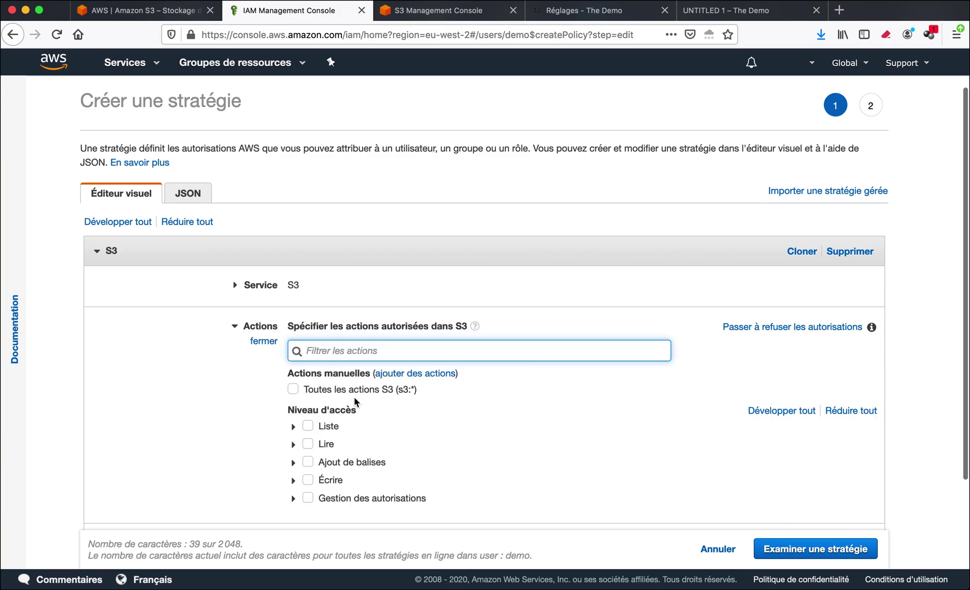
scroll(355, 402, down, 2)
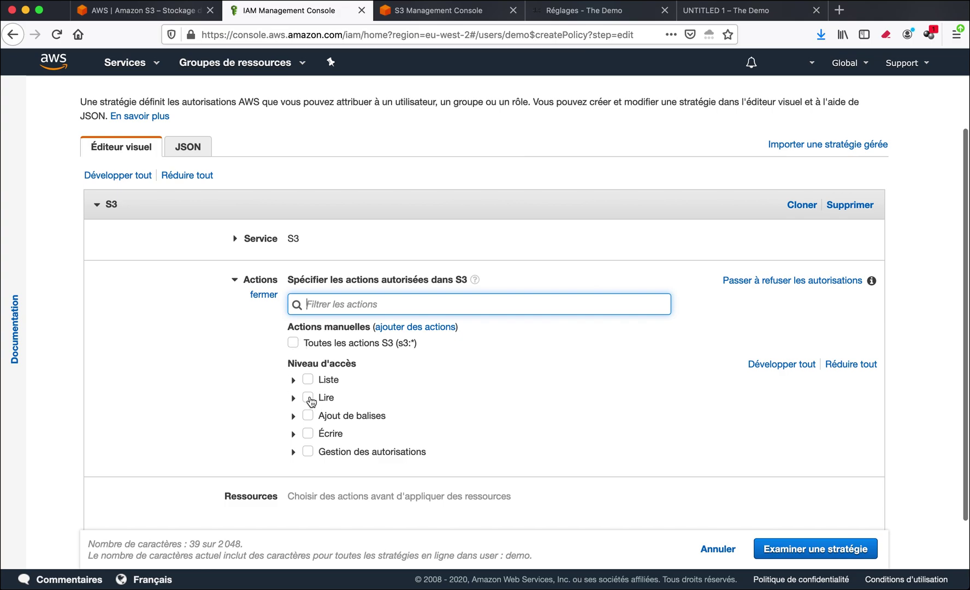
click(308, 399)
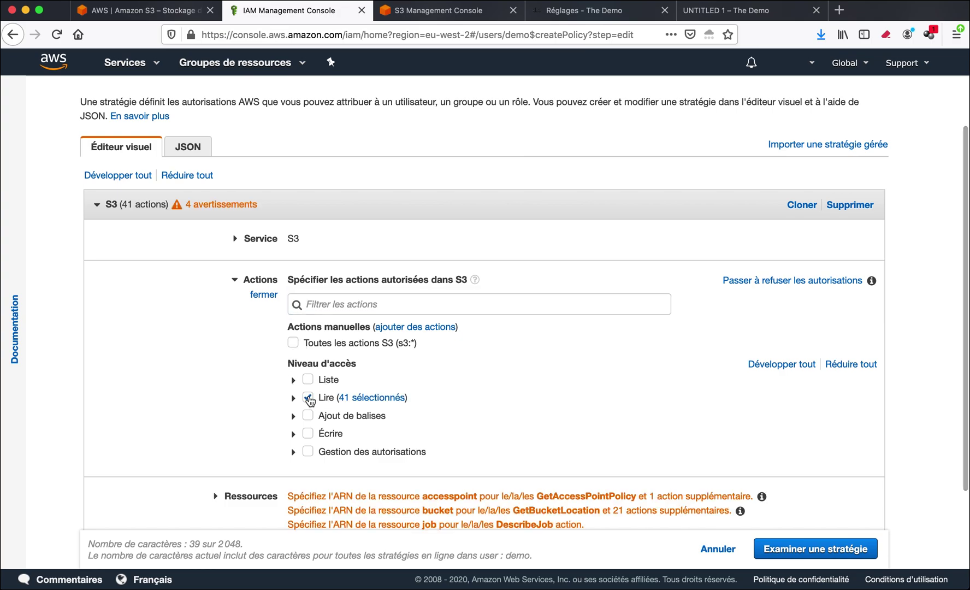
Apply the policy to All object resources.
scroll(424, 389, down, 3)
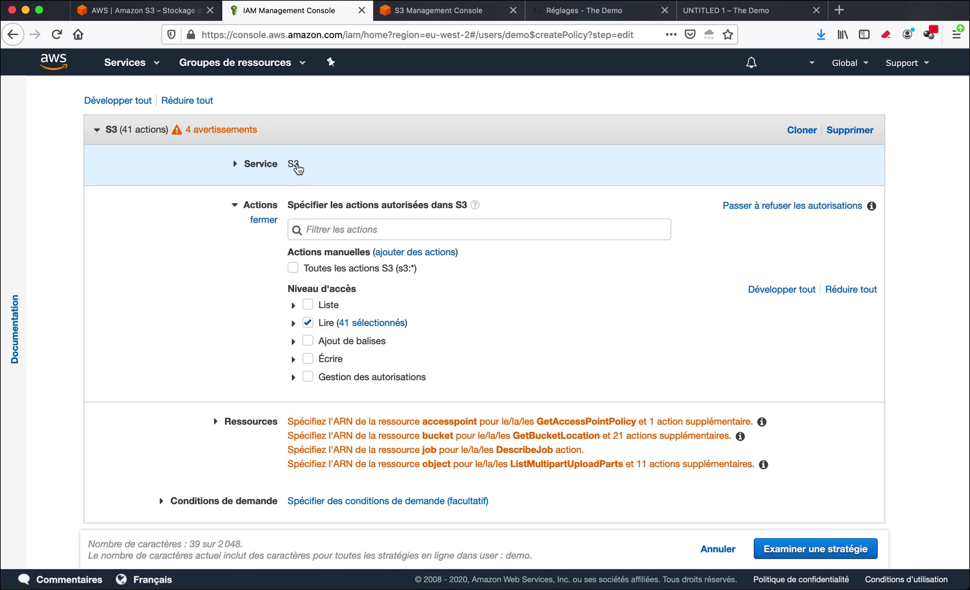
scroll(318, 335, down, 1)
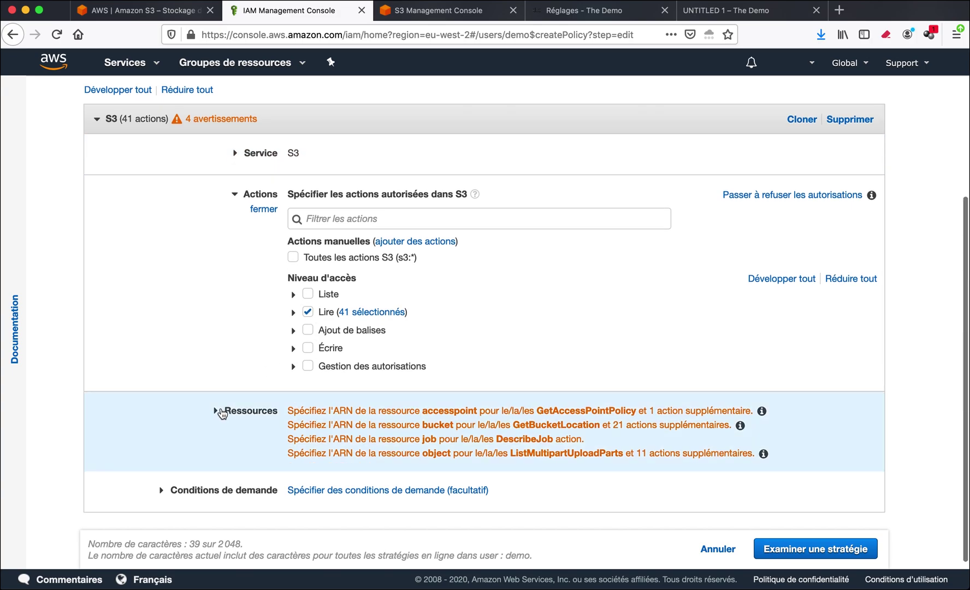
click(222, 412)
scroll(234, 417, down, 3)
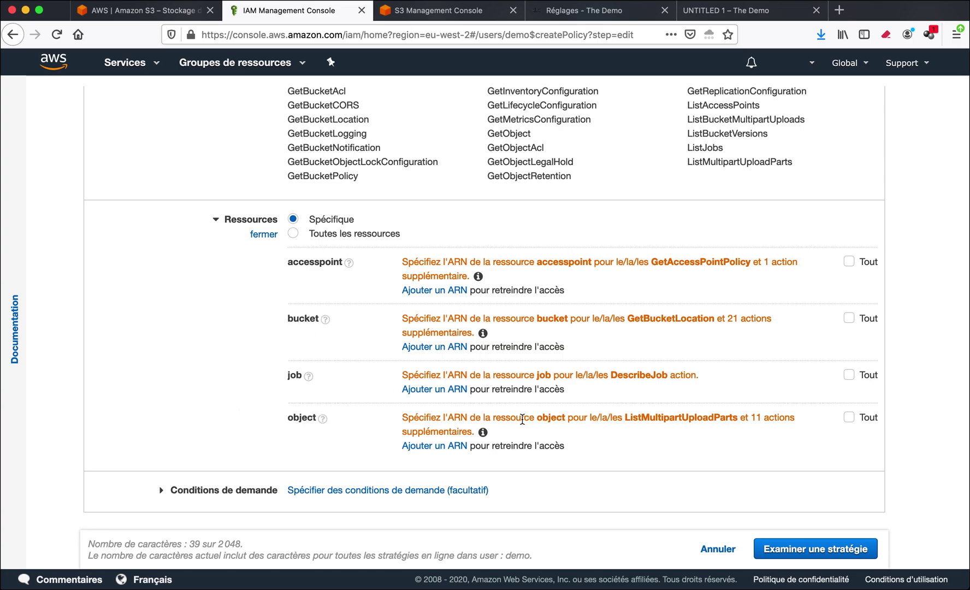
click(849, 417)
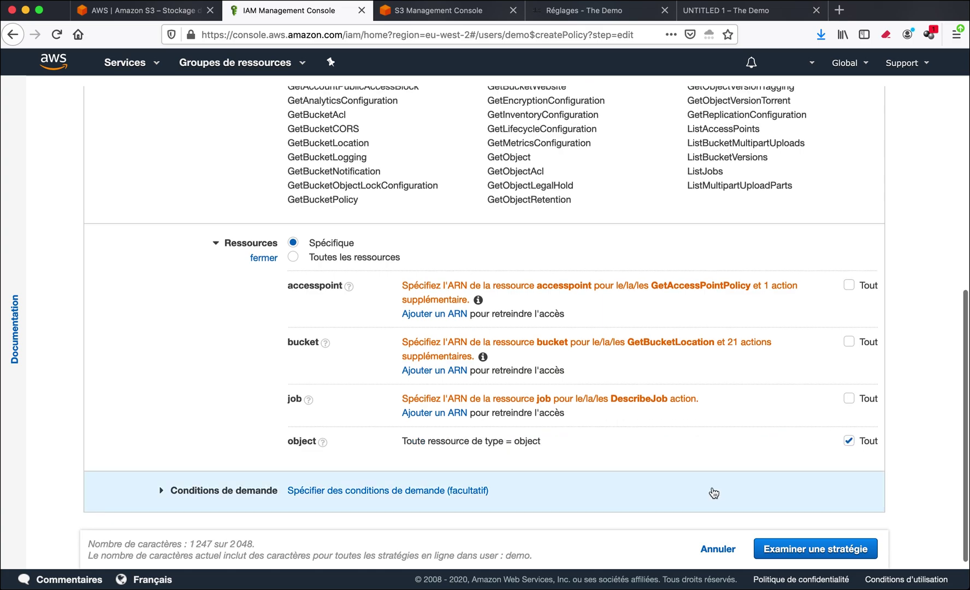
Save the S3 read policy as inline policy 'strategie' after a quick look at WordPress S3 settings.
click(783, 547)
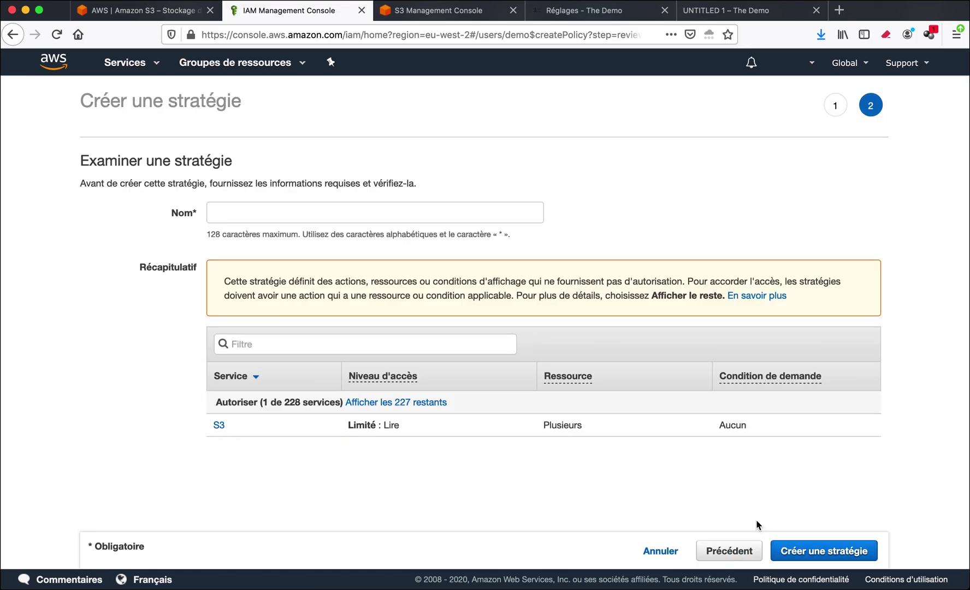
click(263, 219)
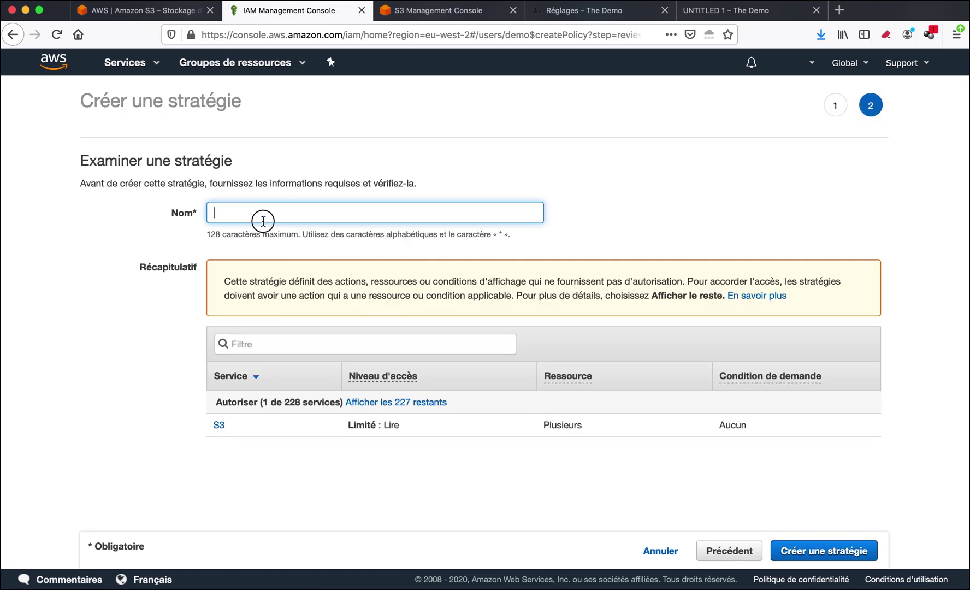
text(strategie)
click(810, 553)
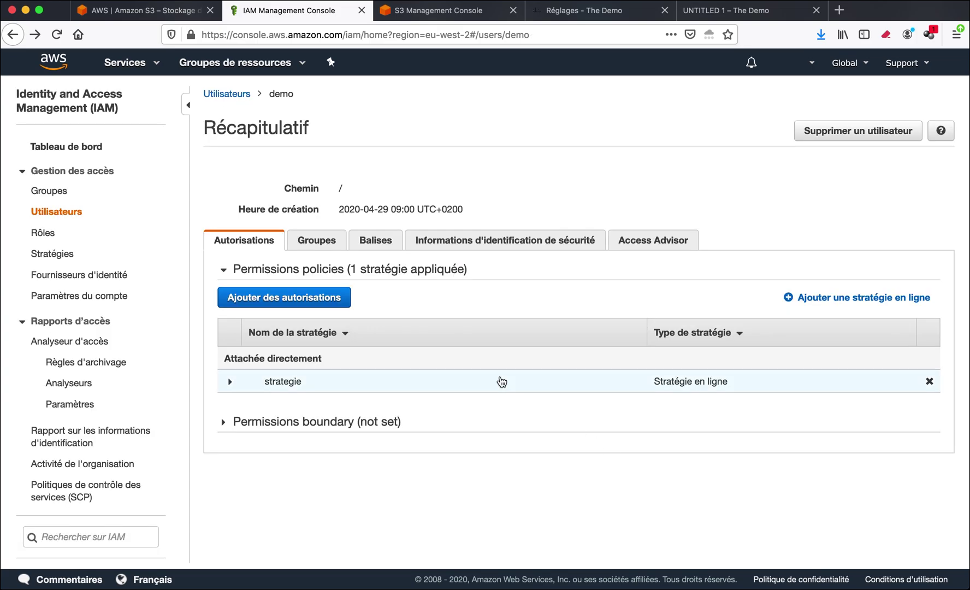
click(599, 11)
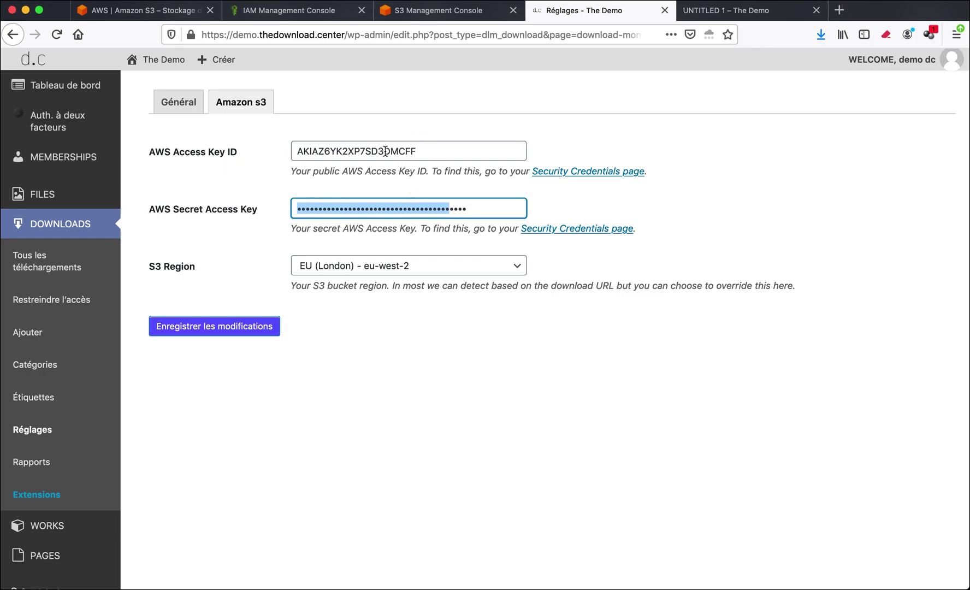
click(319, 12)
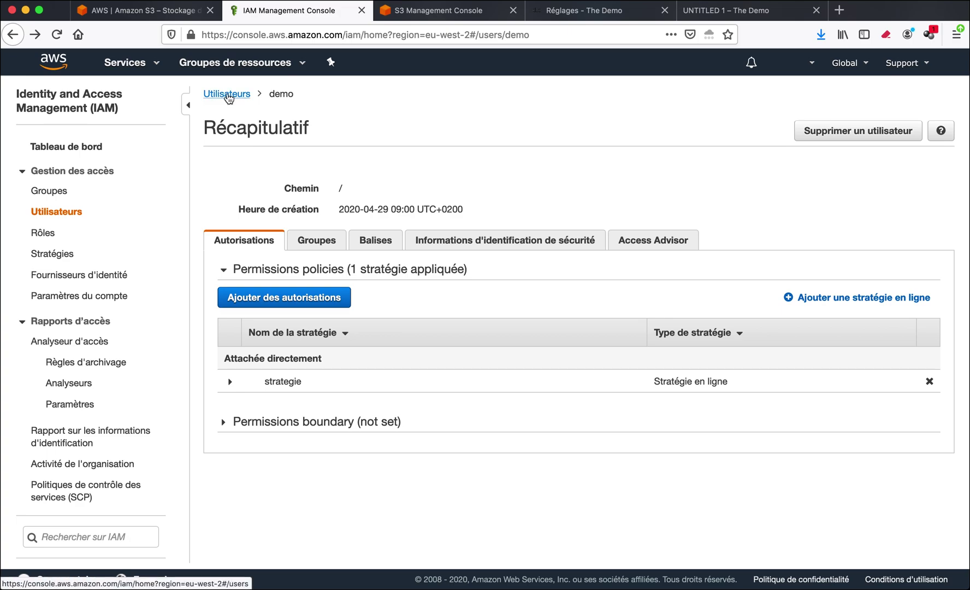
Add IAM user 'admin' with programmatic access, passing through the permissions, tags and review steps.
click(227, 95)
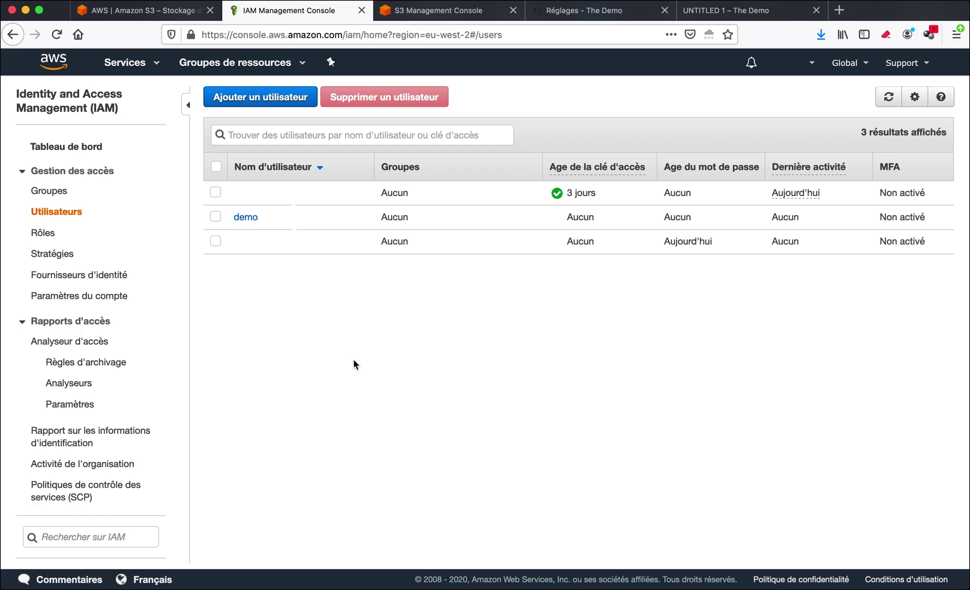
click(258, 101)
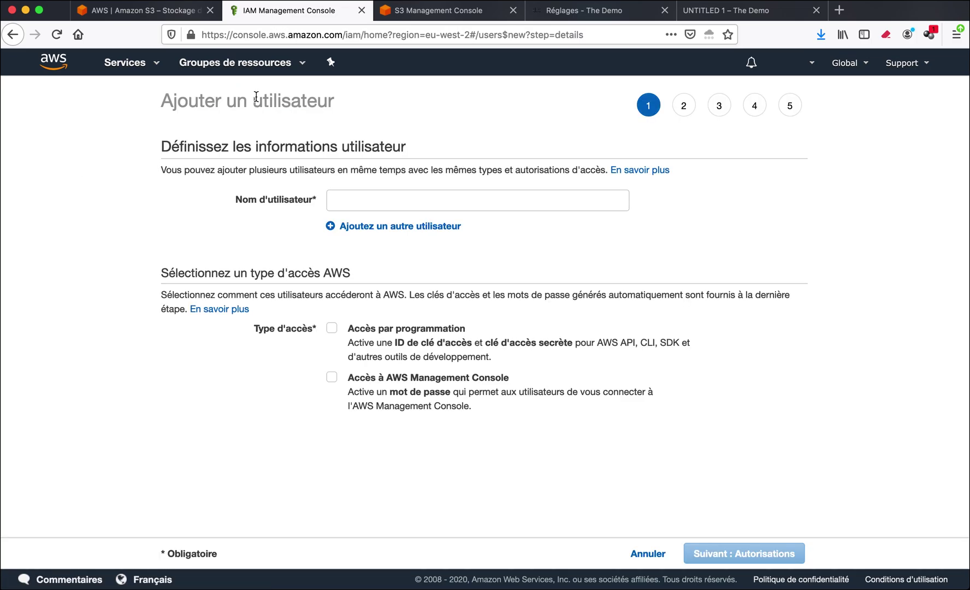
click(350, 197)
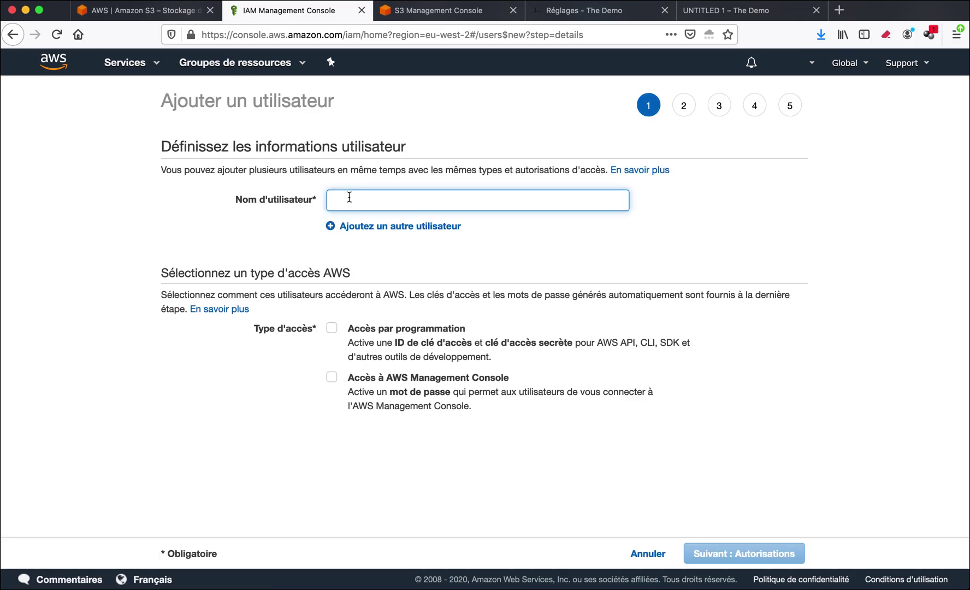
text(admin)
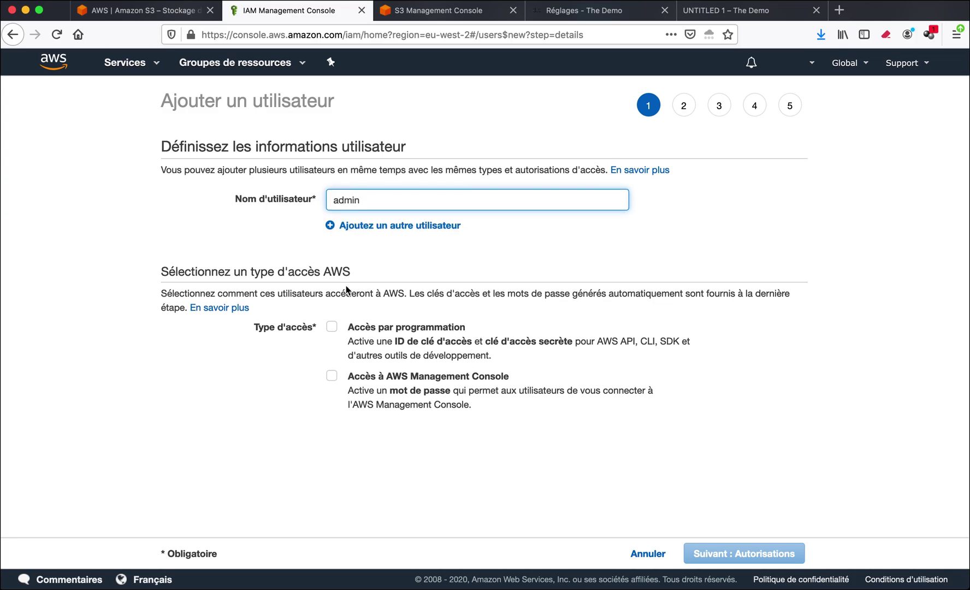
click(332, 326)
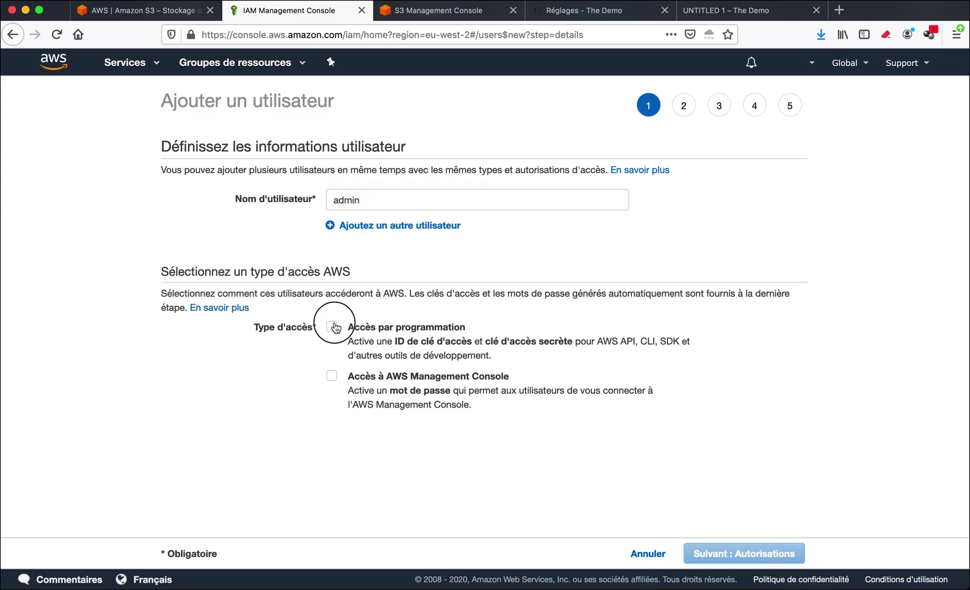
click(752, 552)
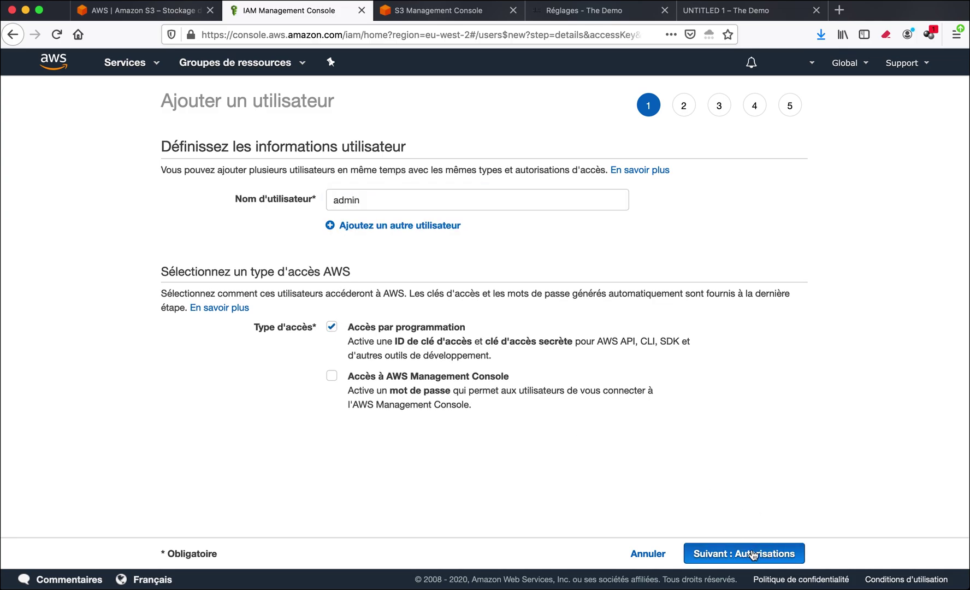
click(753, 553)
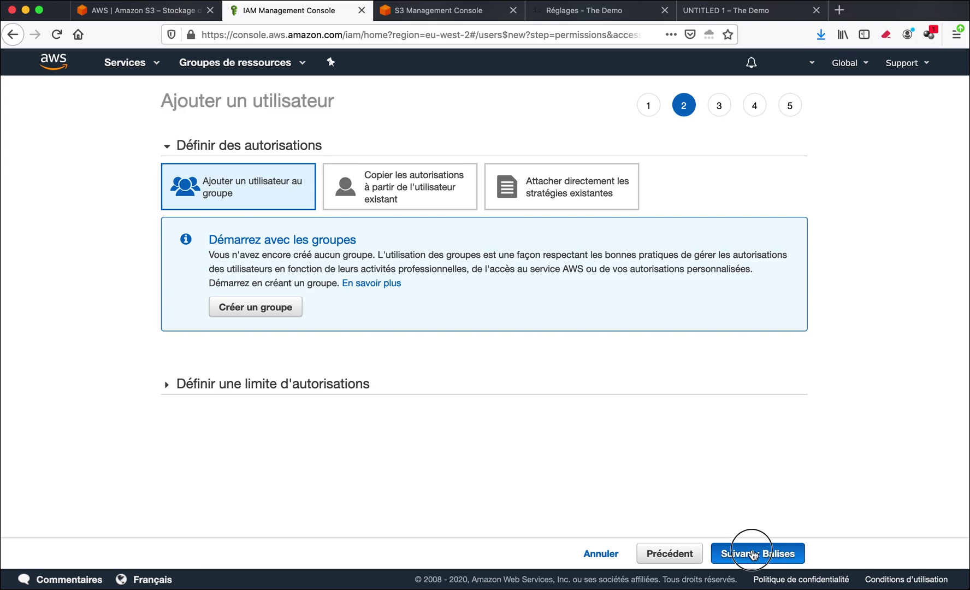
click(753, 554)
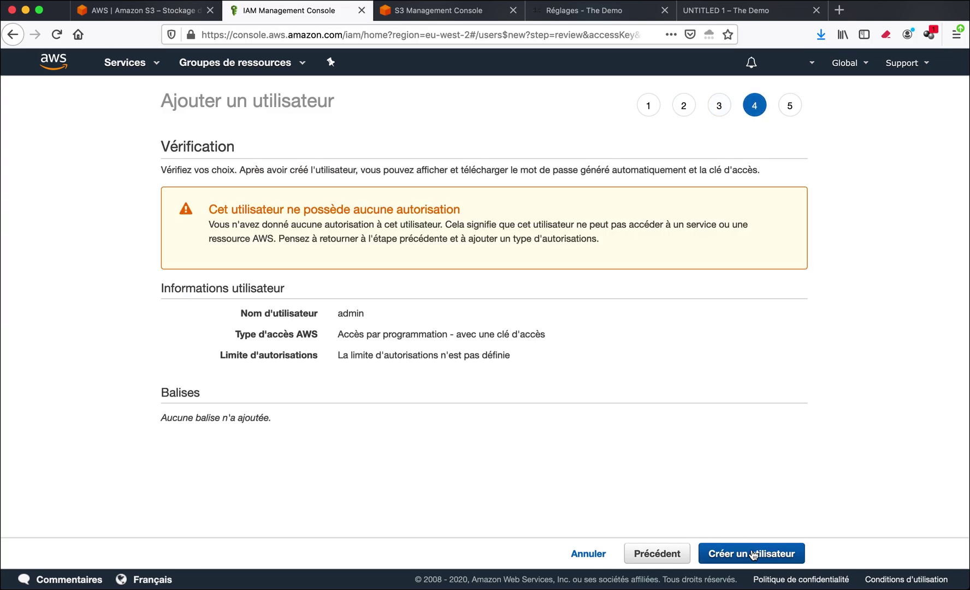
click(754, 556)
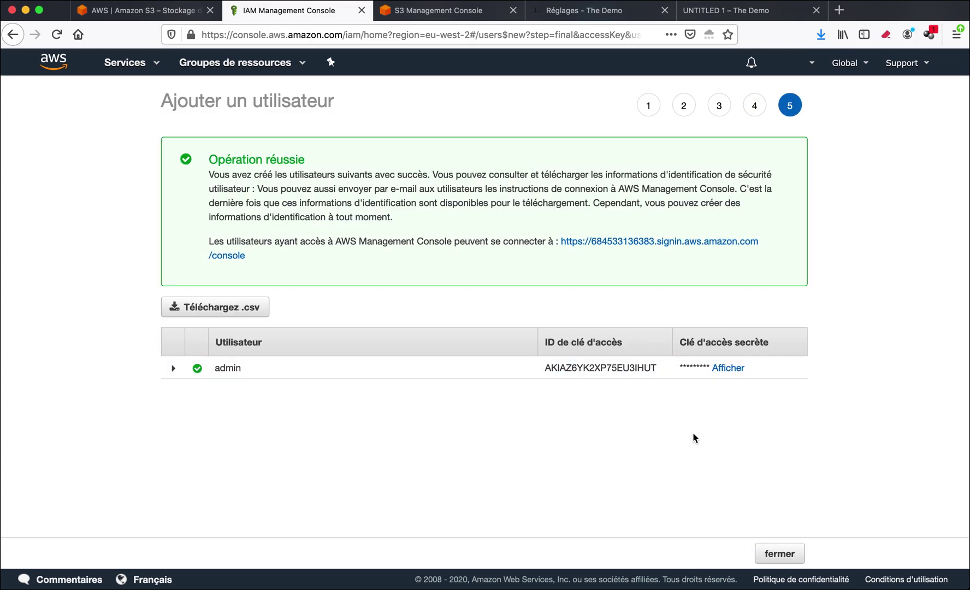
click(780, 553)
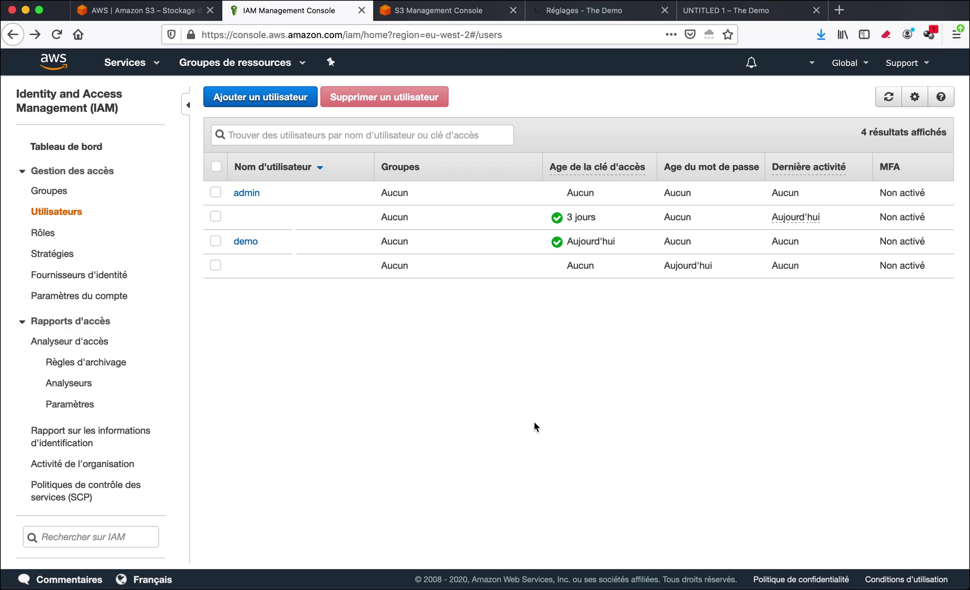
Start an inline policy on the admin user covering the S3 service.
click(253, 193)
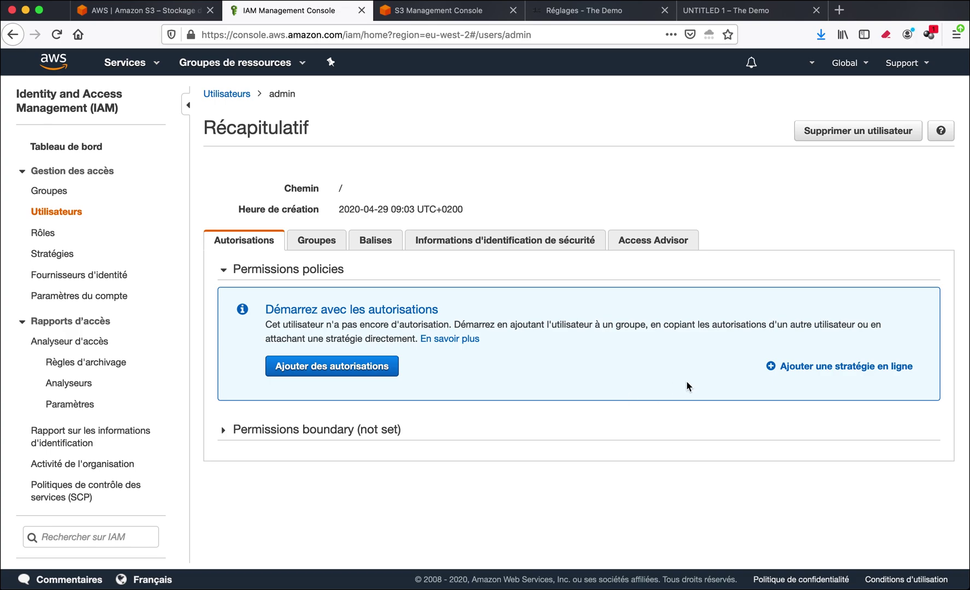
click(806, 366)
click(353, 296)
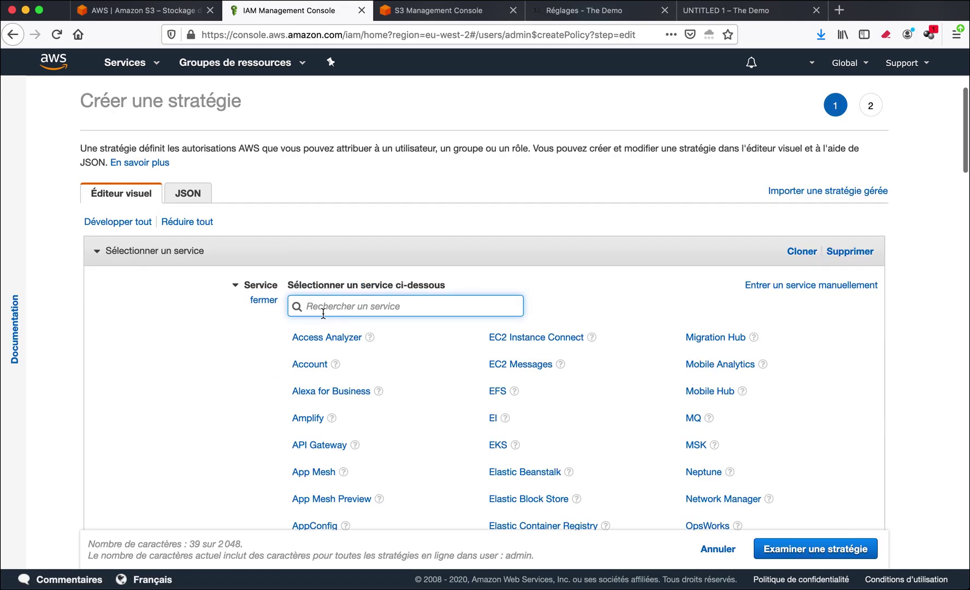
text(s")
key(BackSpace)
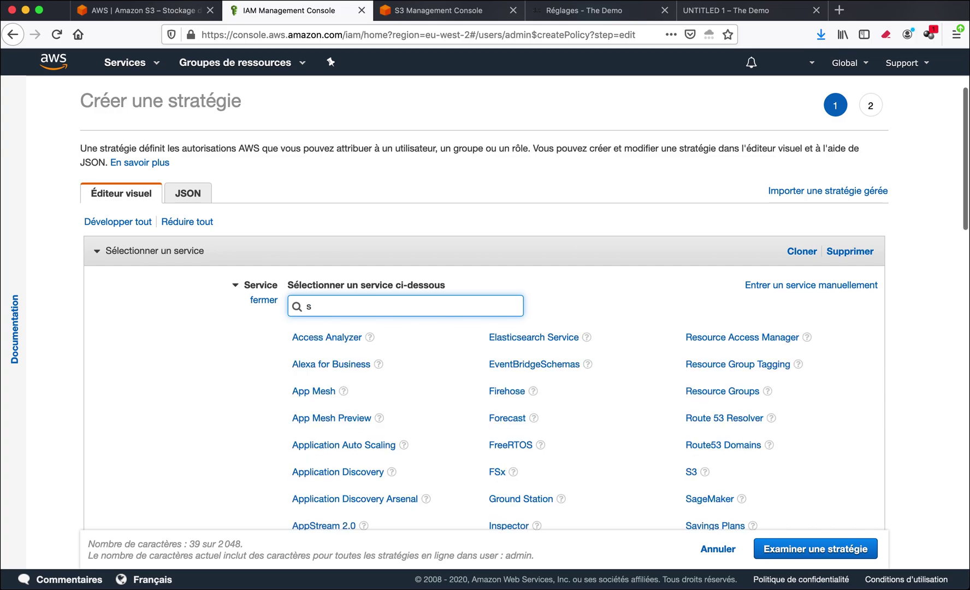
text(3)
click(298, 337)
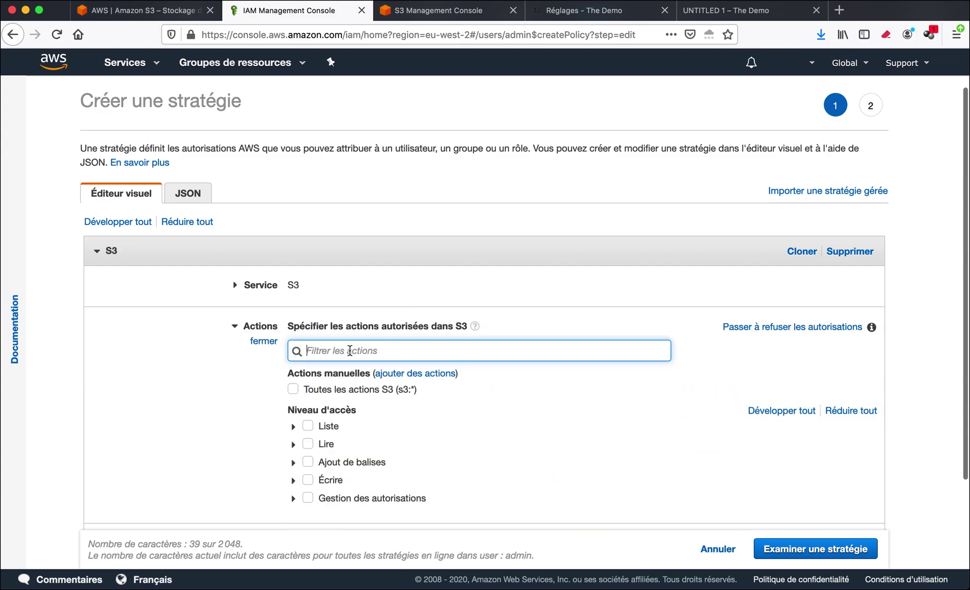
Allow all S3 actions on all resources and create the policy named 'admin'.
scroll(325, 403, down, 3)
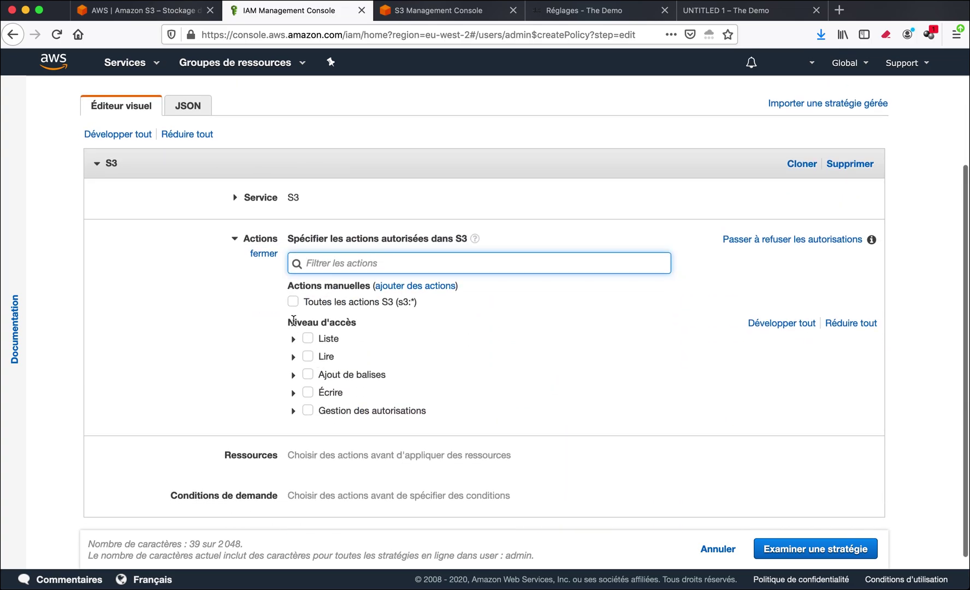
click(293, 302)
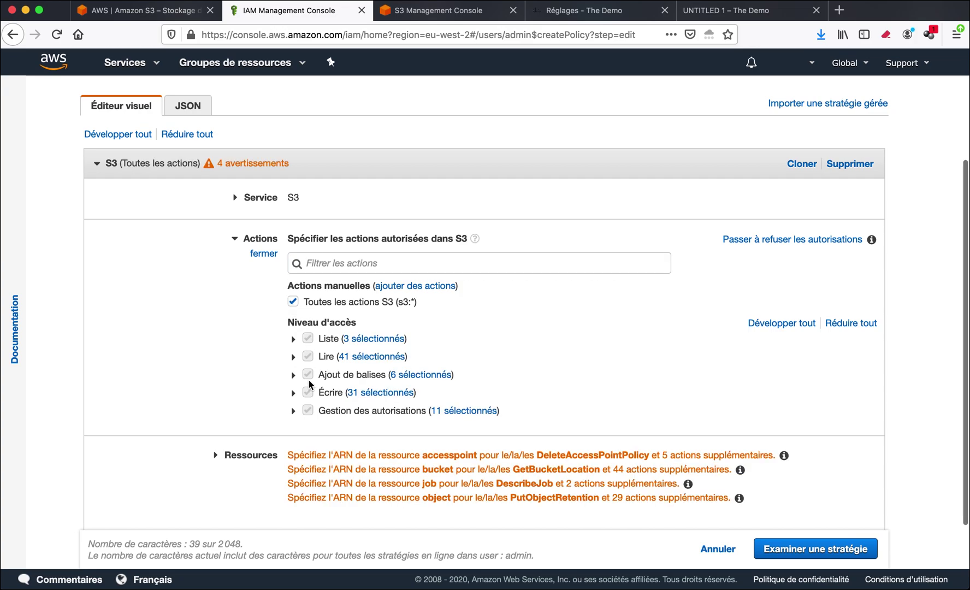
scroll(309, 384, down, 1)
click(225, 410)
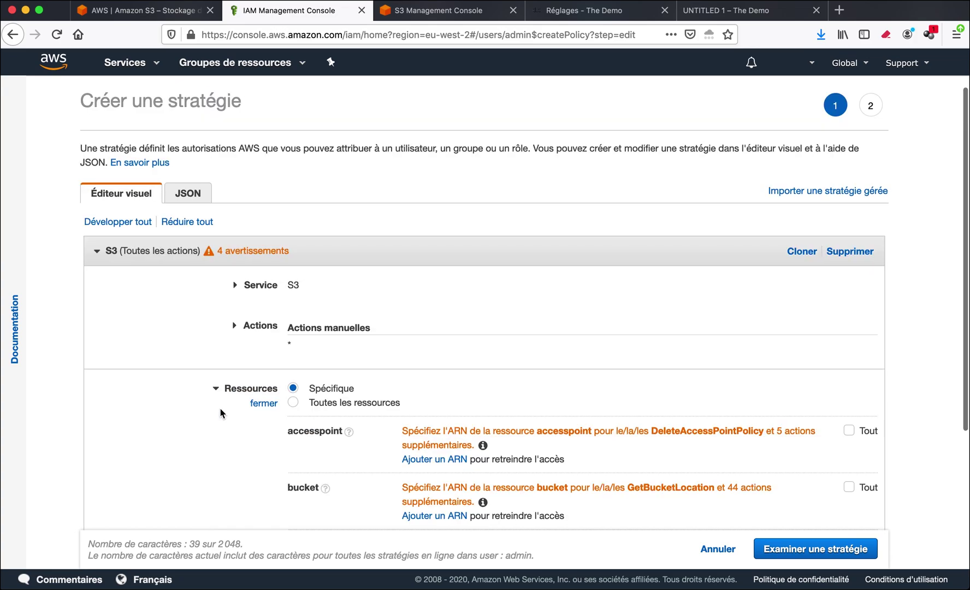
click(294, 403)
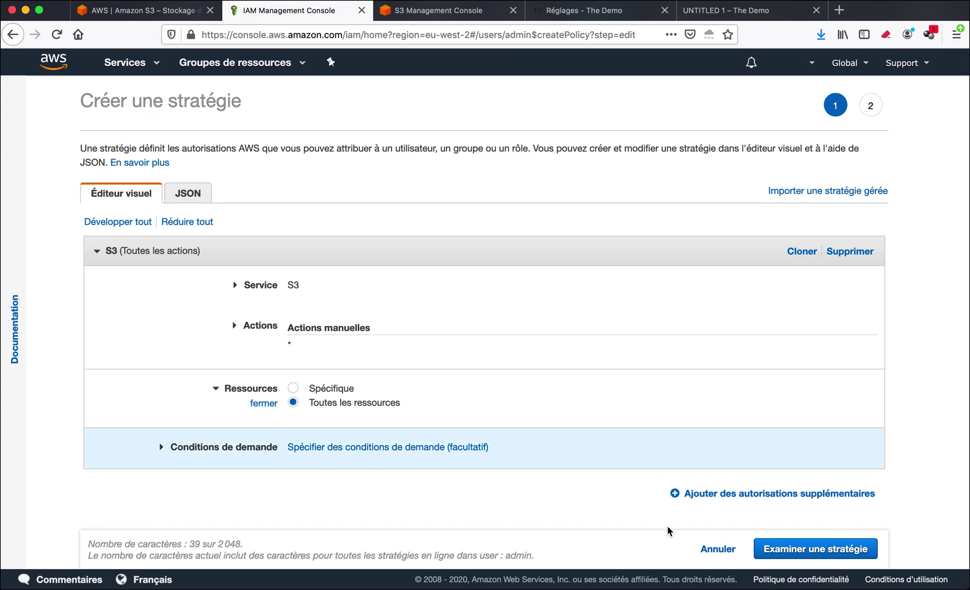
click(773, 548)
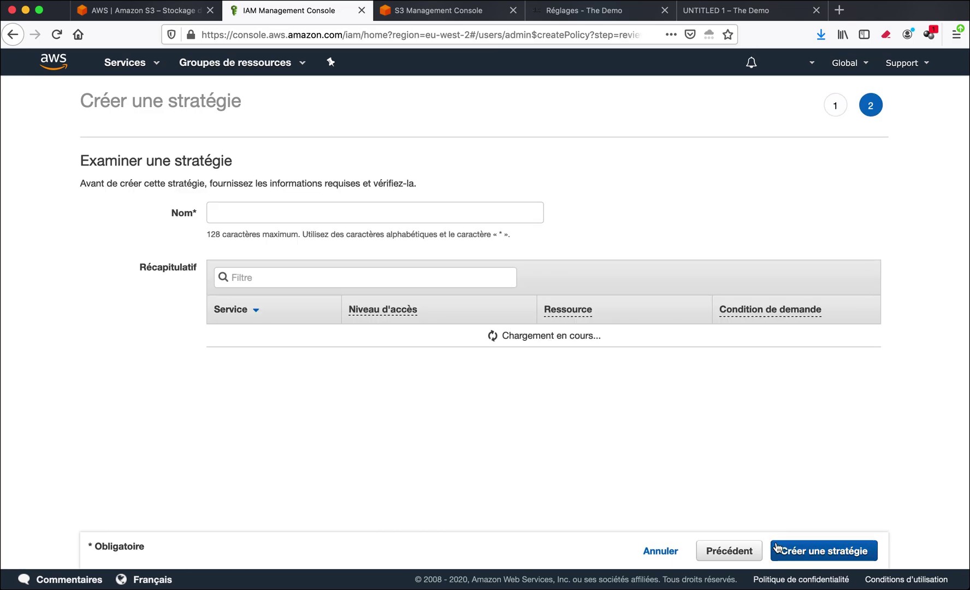
click(357, 213)
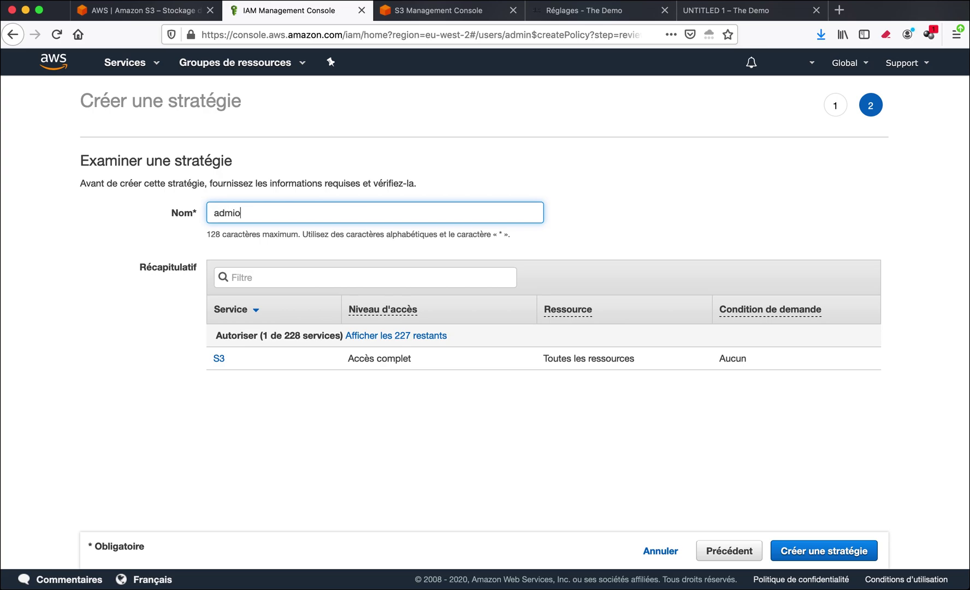
click(798, 553)
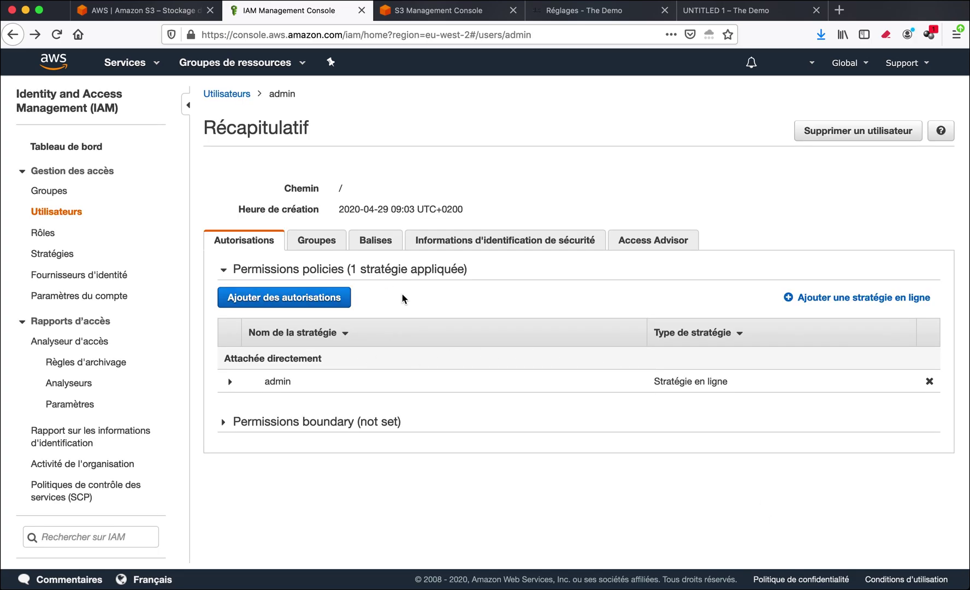
Check the admin user's active access key under Security credentials, then return to WordPress S3 settings.
click(457, 245)
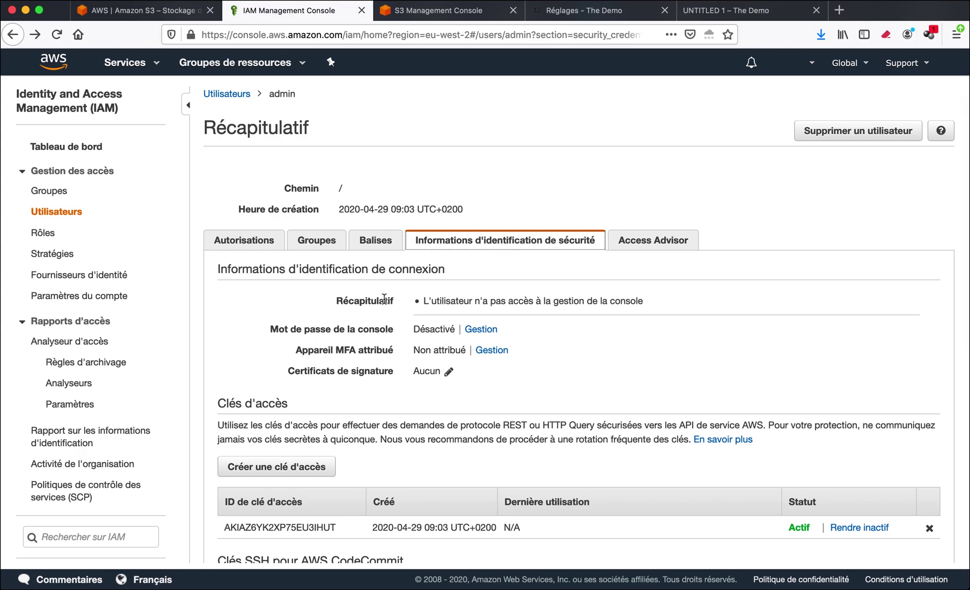
drag(303, 332, 356, 333)
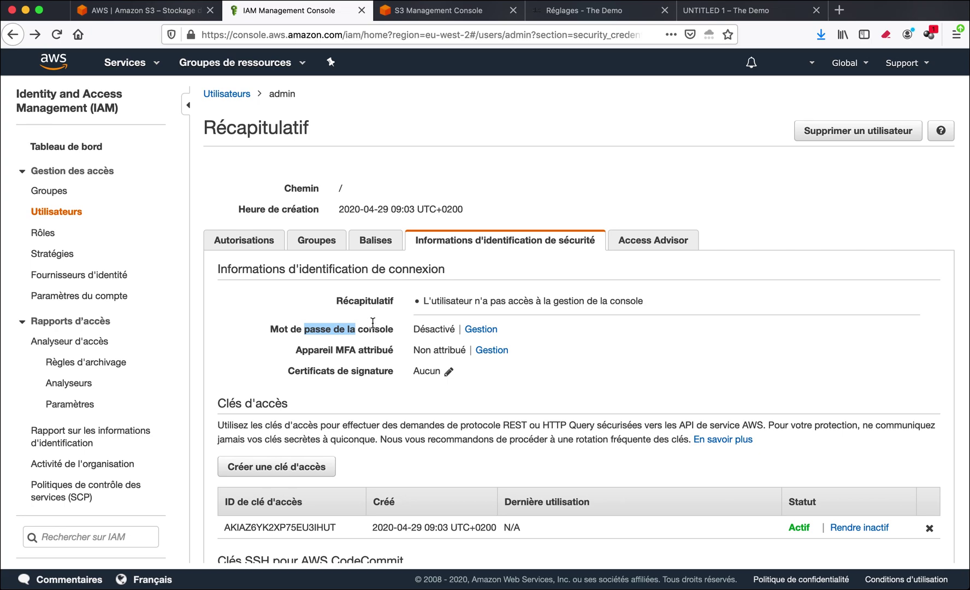
click(571, 14)
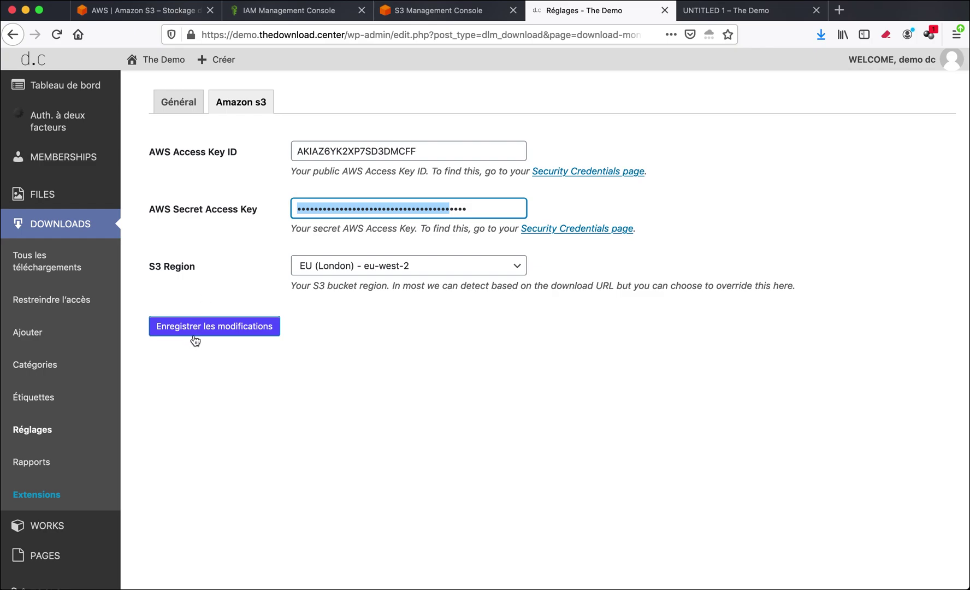
Open the 'sans titre 1' download from the list of all downloads.
click(46, 270)
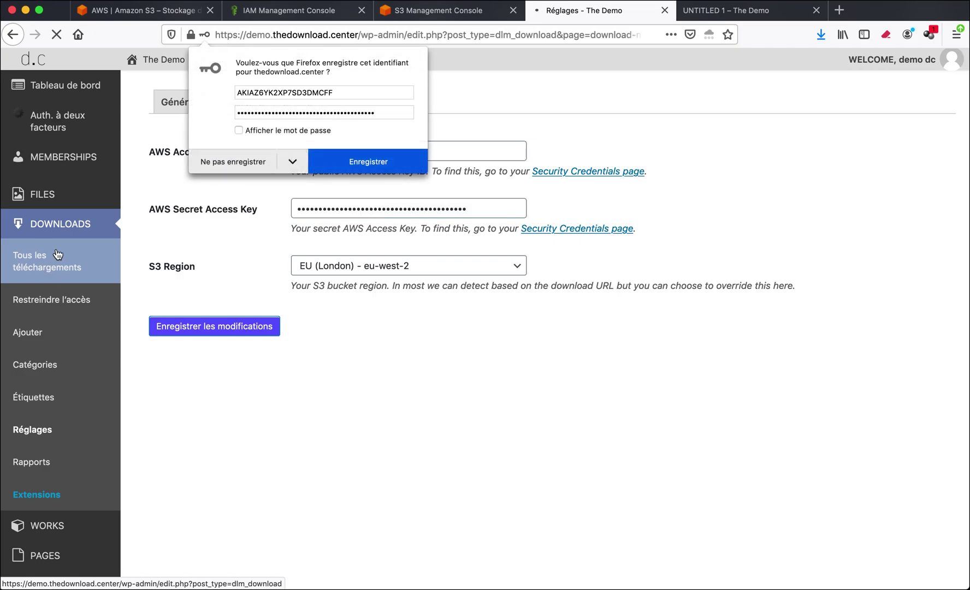
click(259, 383)
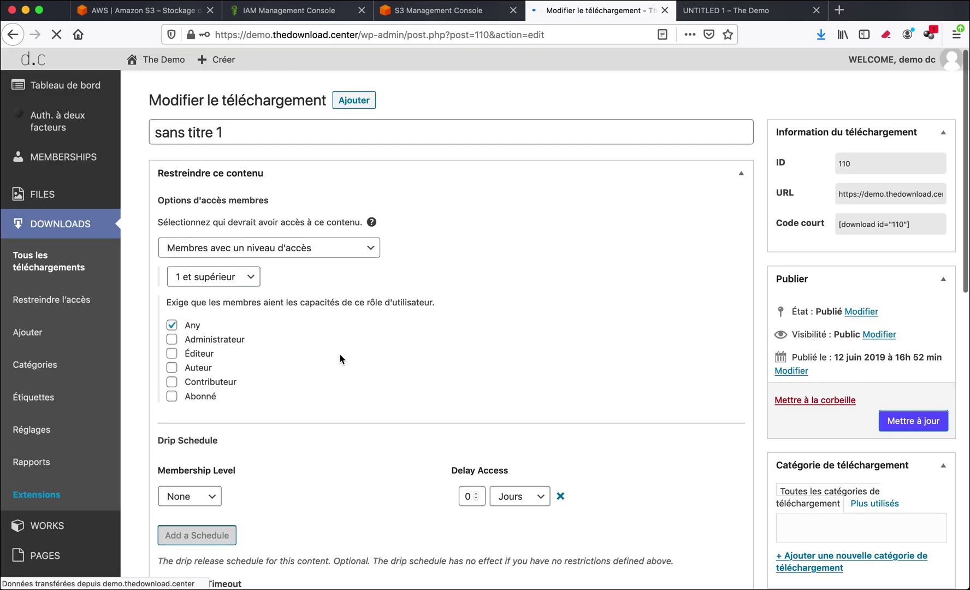
Delete the old file URL from version #111 of the download.
scroll(356, 373, down, 5)
scroll(355, 373, down, 3)
click(389, 316)
drag(404, 366, 279, 343)
key(BackSpace)
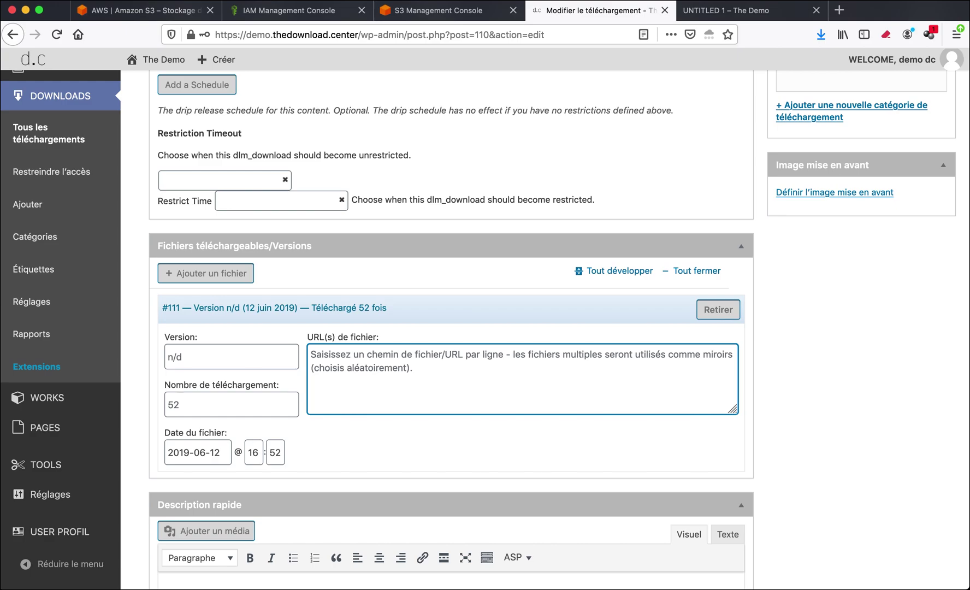
Add and then remove version #944, leaving version #111 with an empty file URL.
scroll(372, 370, up, 1)
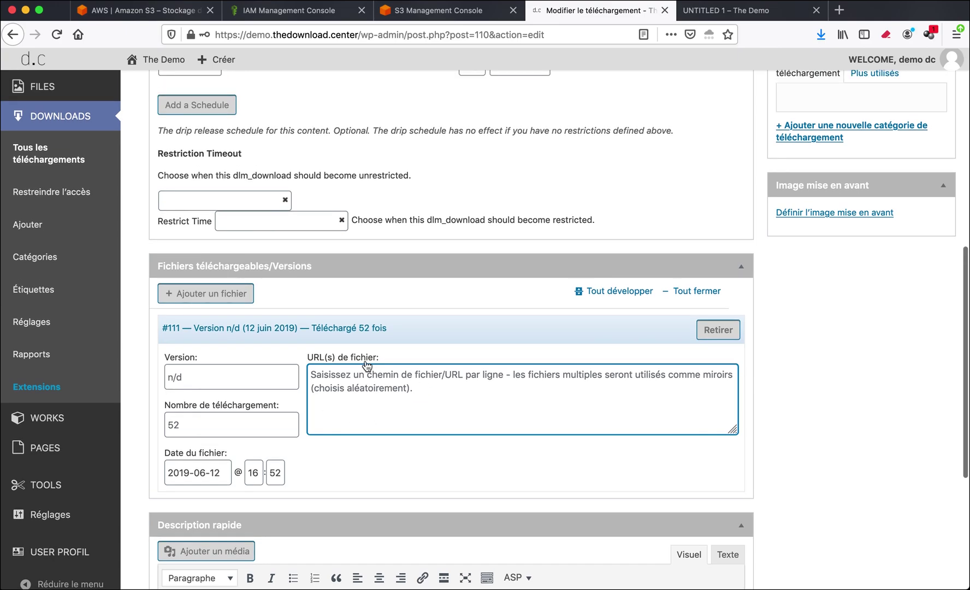
click(210, 297)
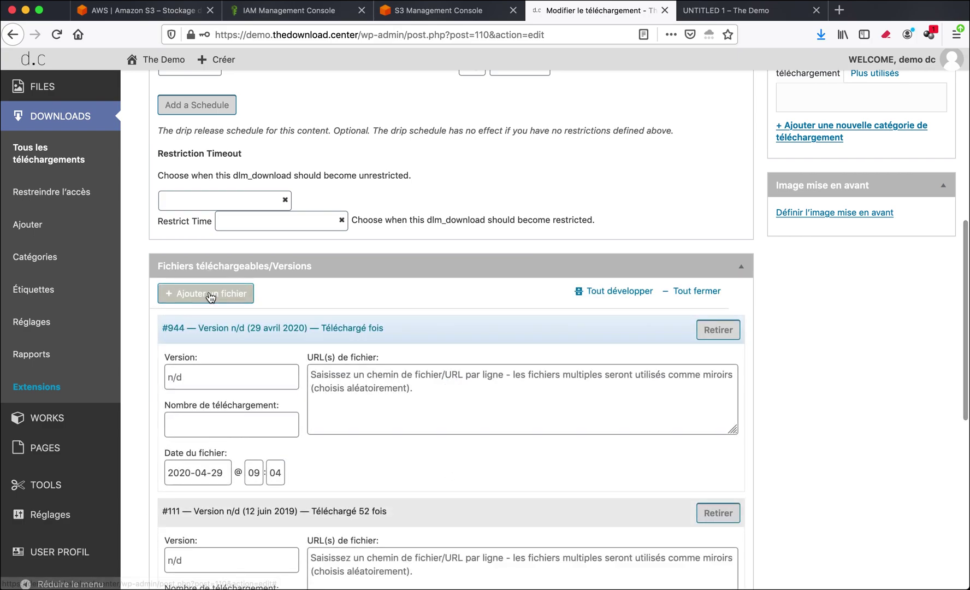
click(712, 332)
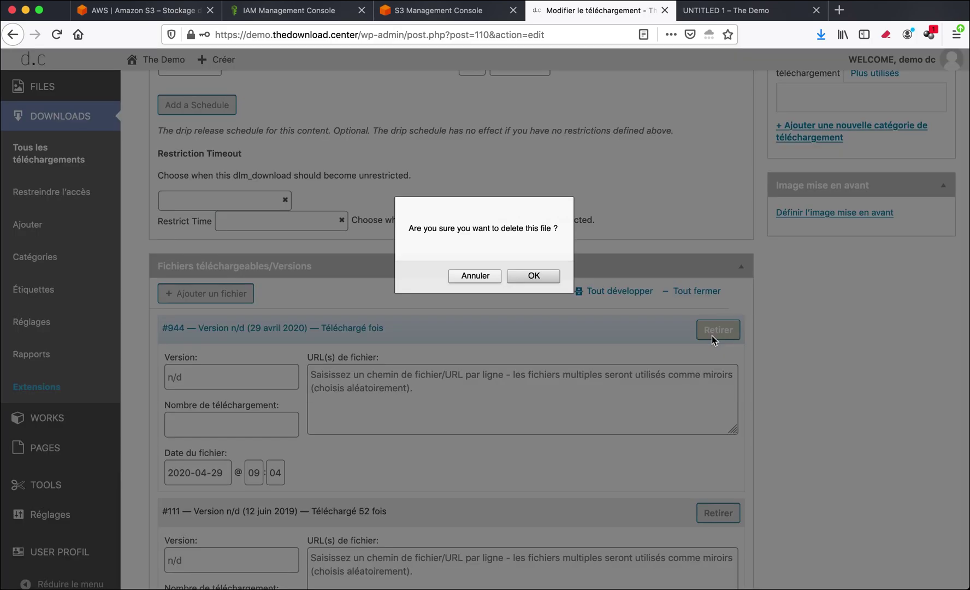
click(534, 276)
click(411, 388)
drag(305, 357, 389, 358)
click(372, 389)
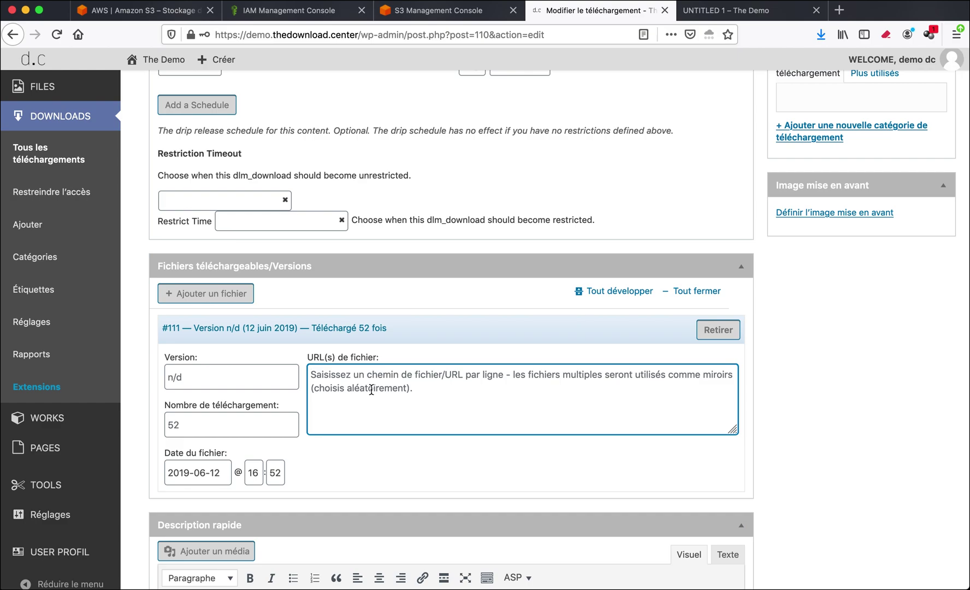
Copy the object URL of image.zip from the thedemodc S3 bucket.
click(328, 14)
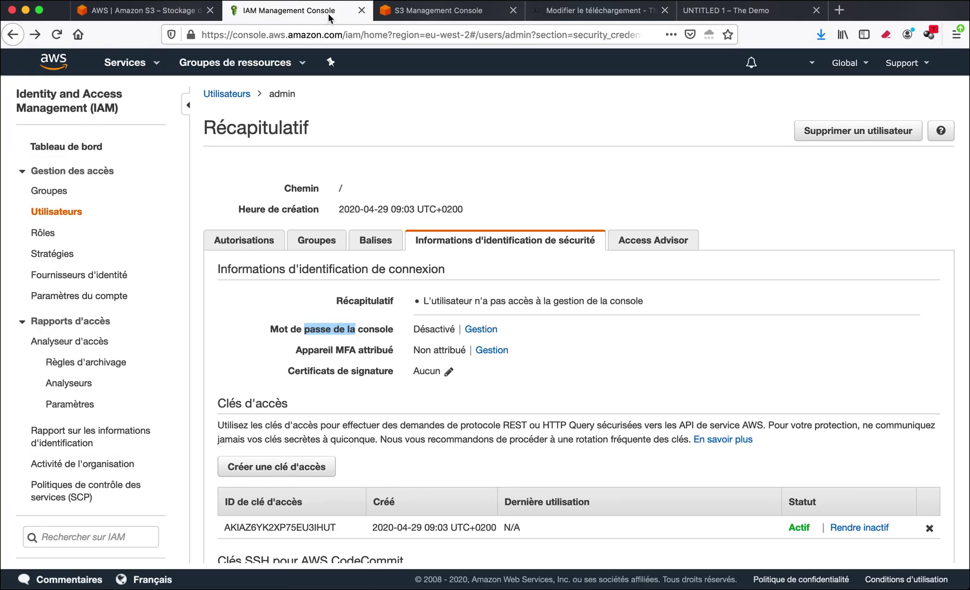
click(147, 65)
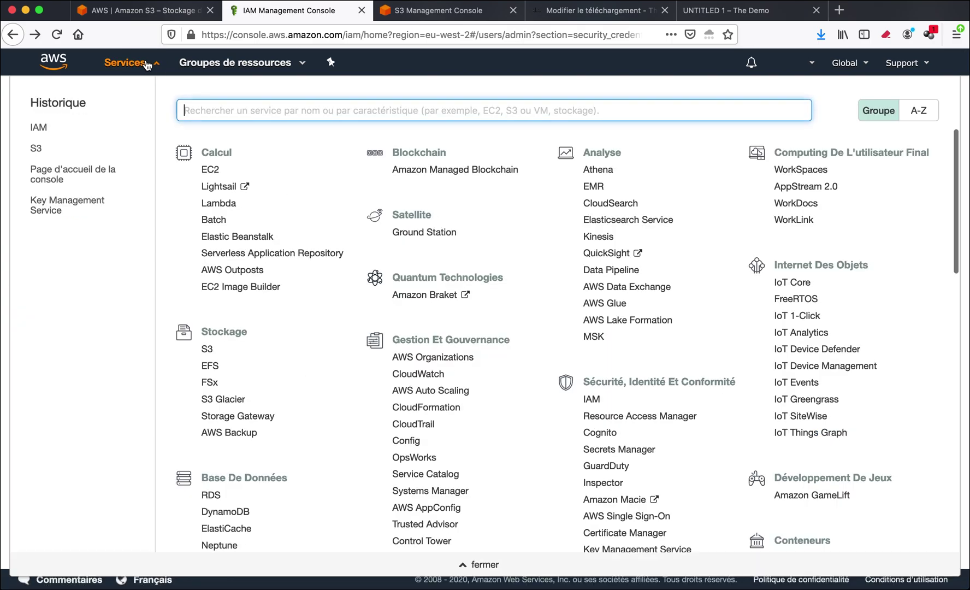
click(207, 350)
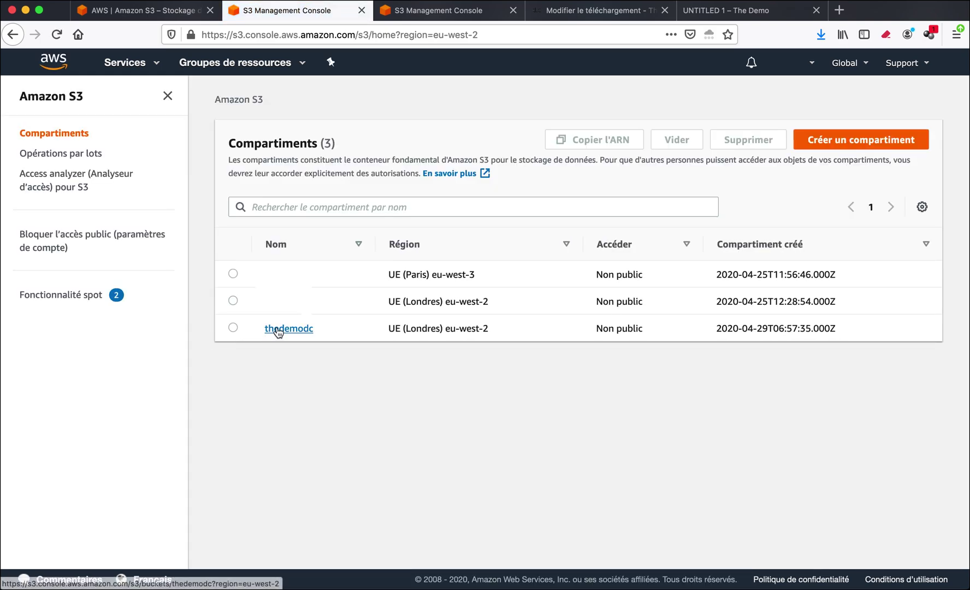
click(279, 331)
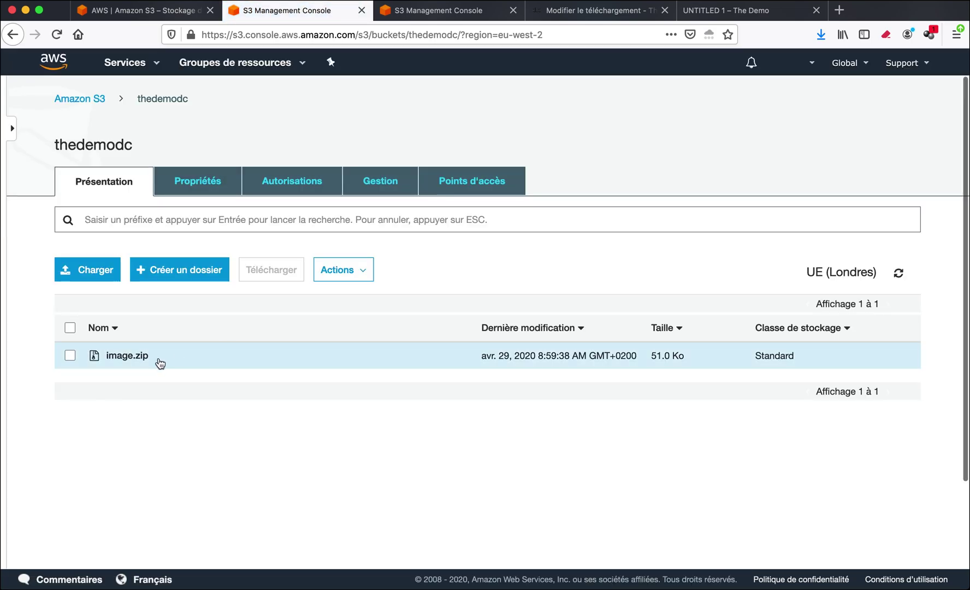
click(127, 356)
mouse_move(41, 523)
mouse_down()
mouse_move(312, 526)
mouse_move(169, 516)
mouse_move(48, 520)
mouse_move(48, 535)
mouse_move(53, 529)
mouse_up()
key(super+c)
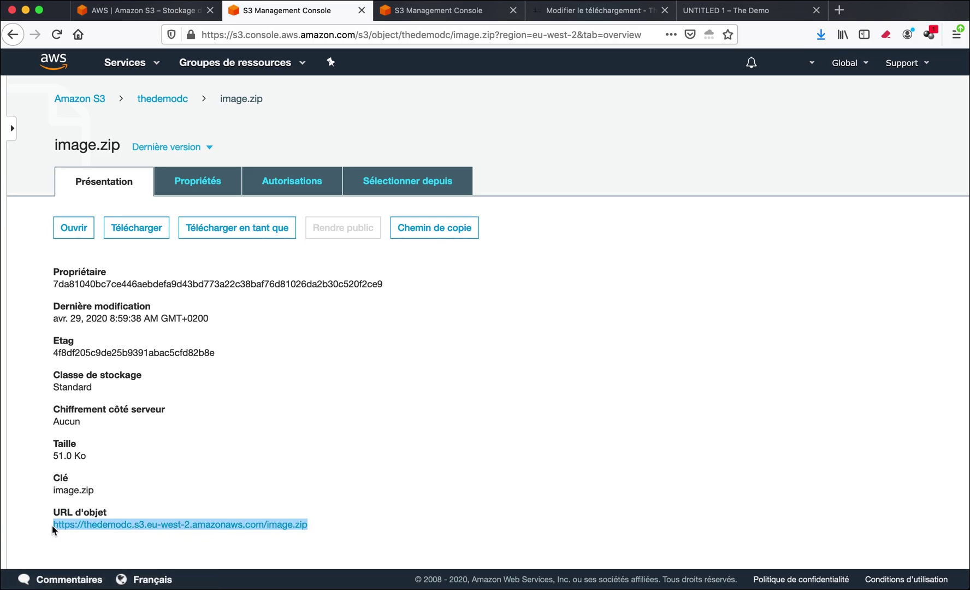
click(581, 18)
Paste the image.zip S3 URL into the file URL field and update download 110.
click(339, 375)
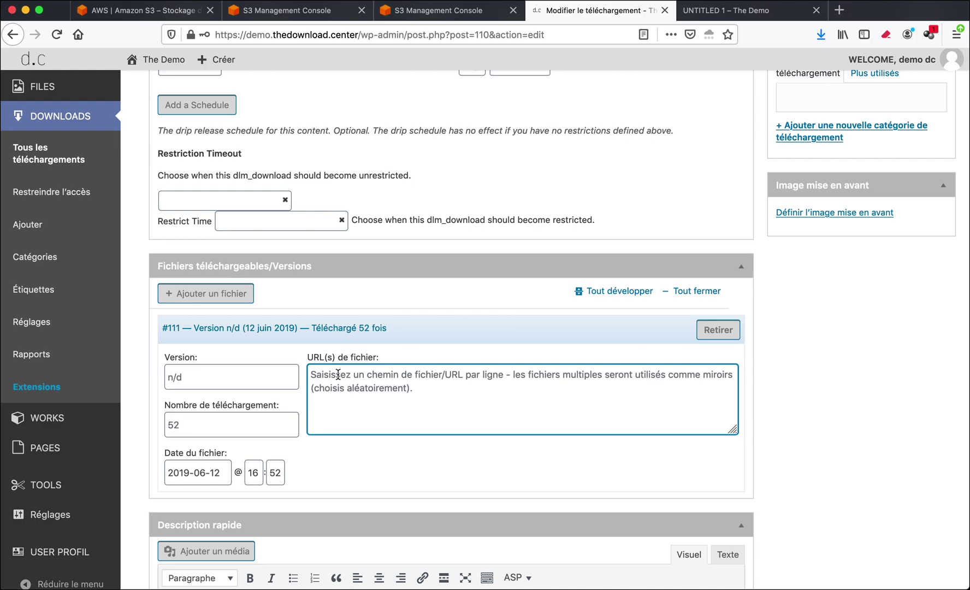
key(super+v)
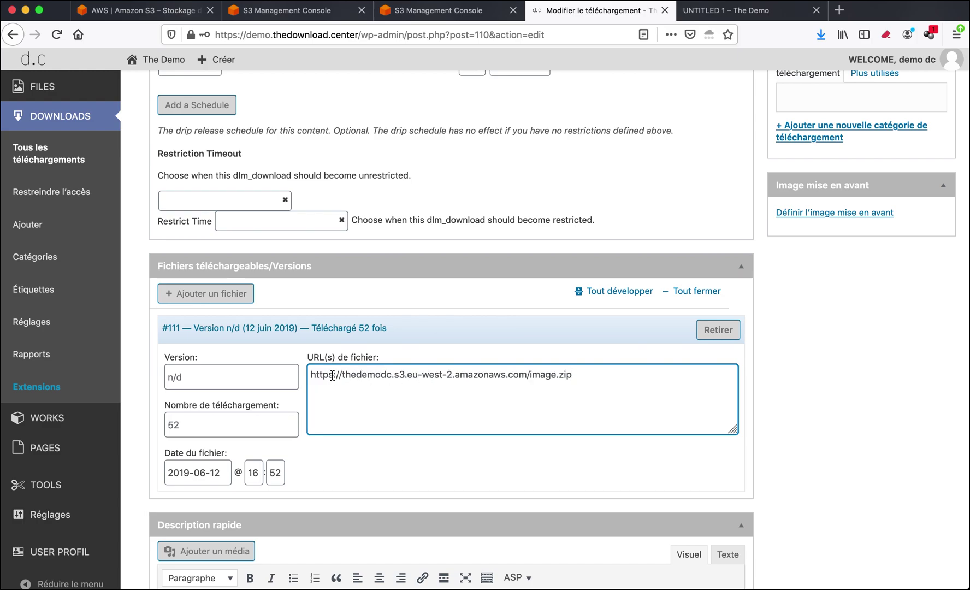
drag(346, 373, 463, 376)
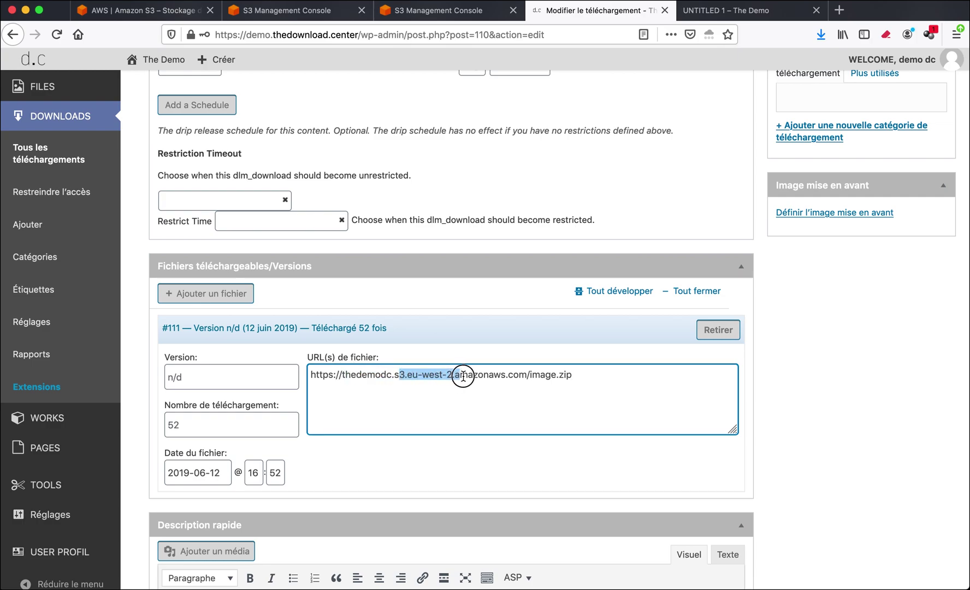
drag(598, 374, 532, 374)
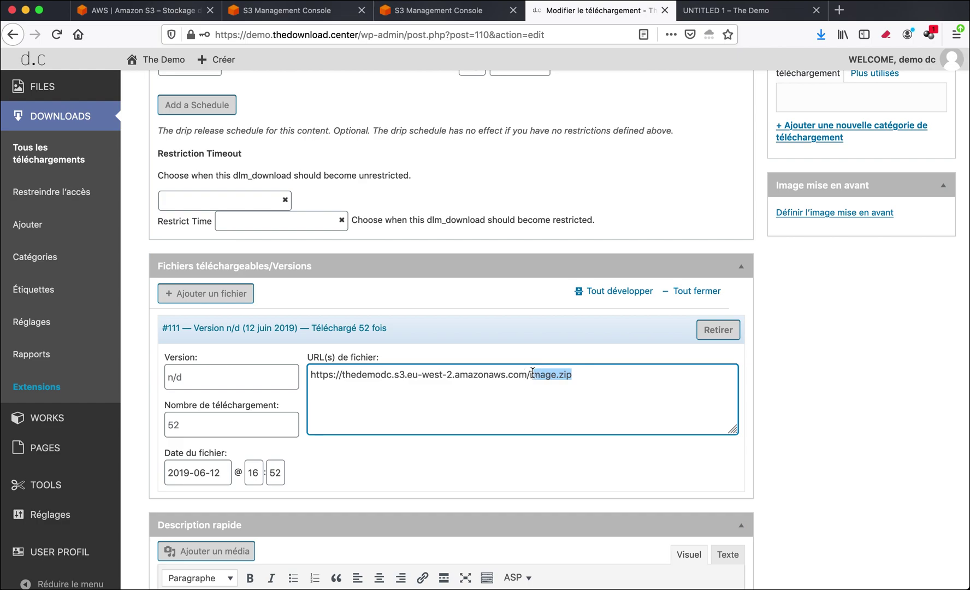
scroll(590, 377, up, 5)
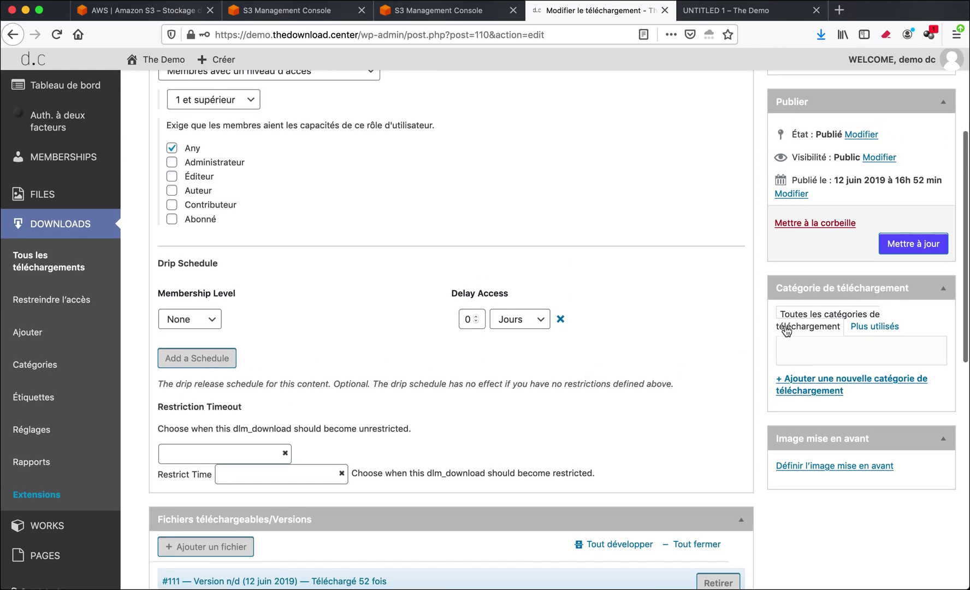
click(883, 246)
scroll(622, 248, up, 3)
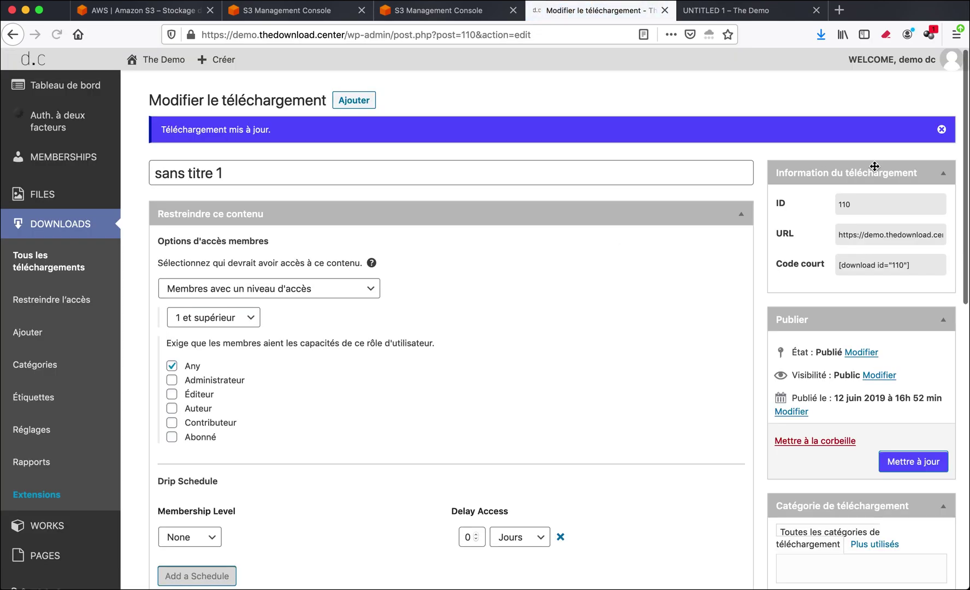
double_click(863, 203)
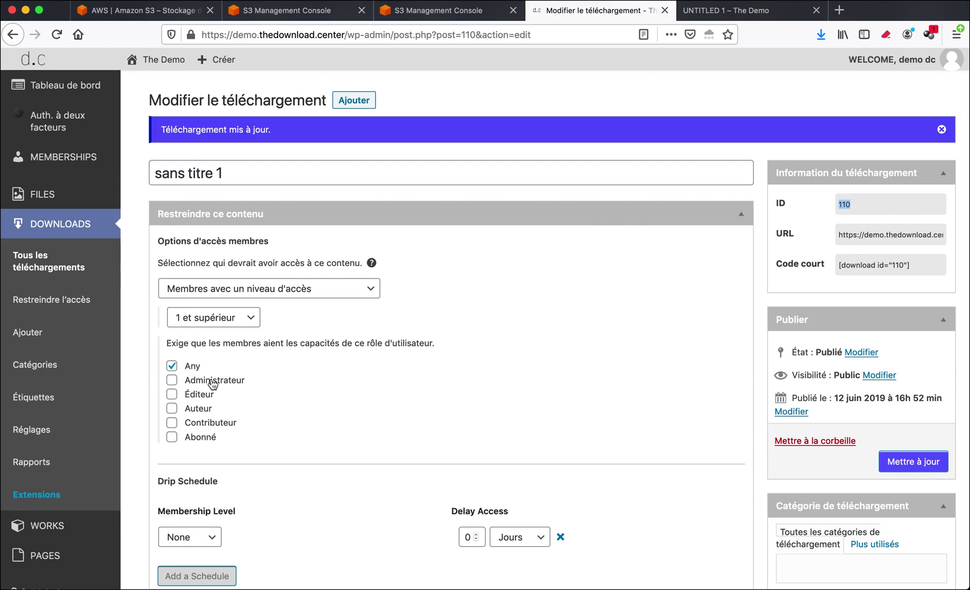
Open the UNTITLED 1 work and confirm its DOWNLOAD field holds ID 110.
scroll(213, 385, down, 3)
mouse_move(42, 453)
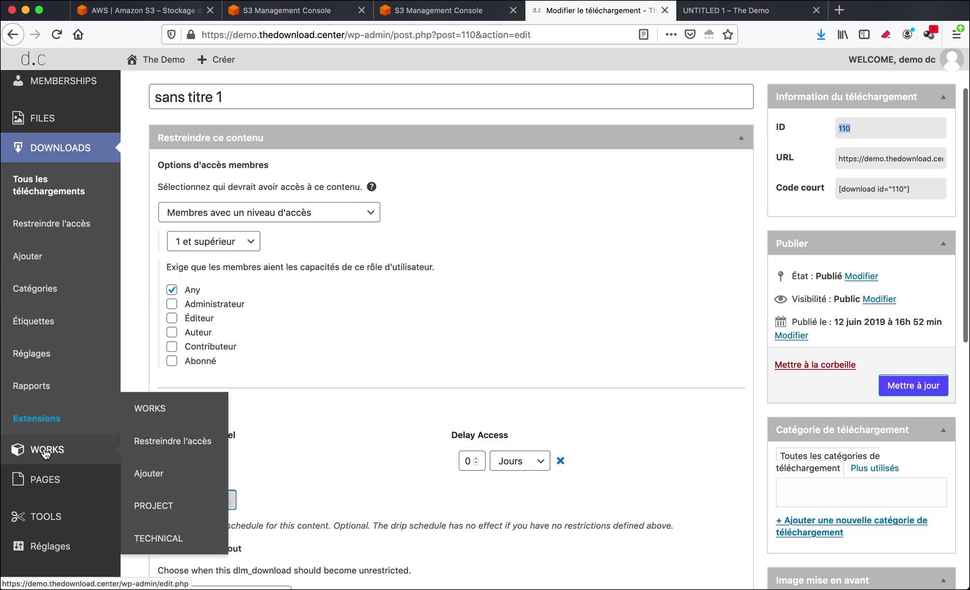
click(153, 408)
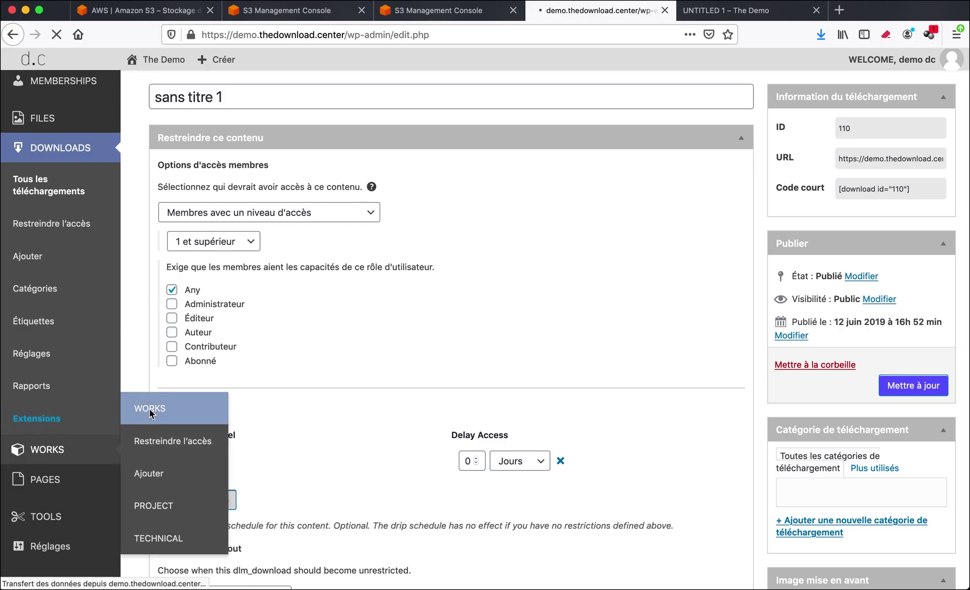
click(205, 418)
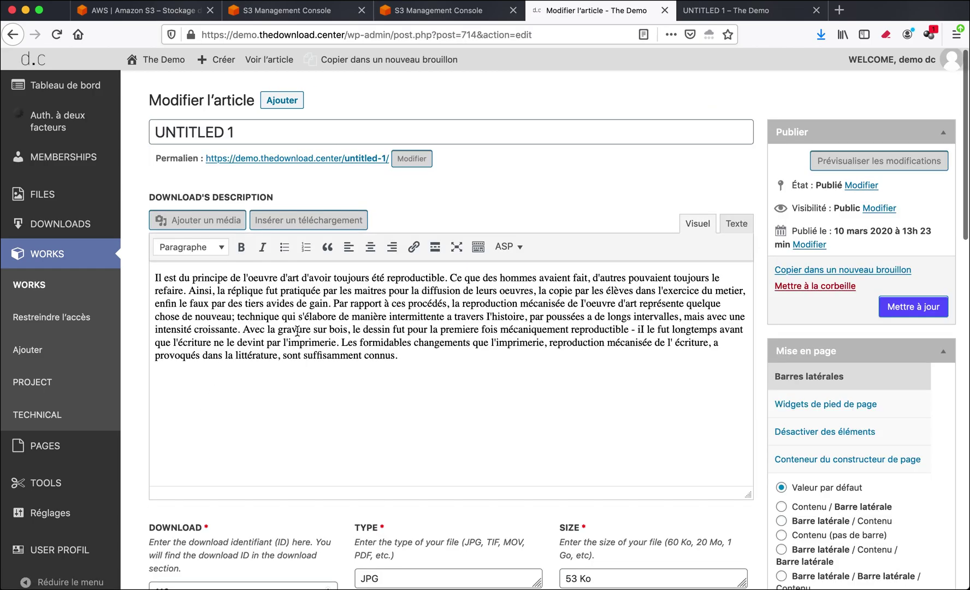
scroll(297, 332, down, 2)
scroll(297, 301, down, 6)
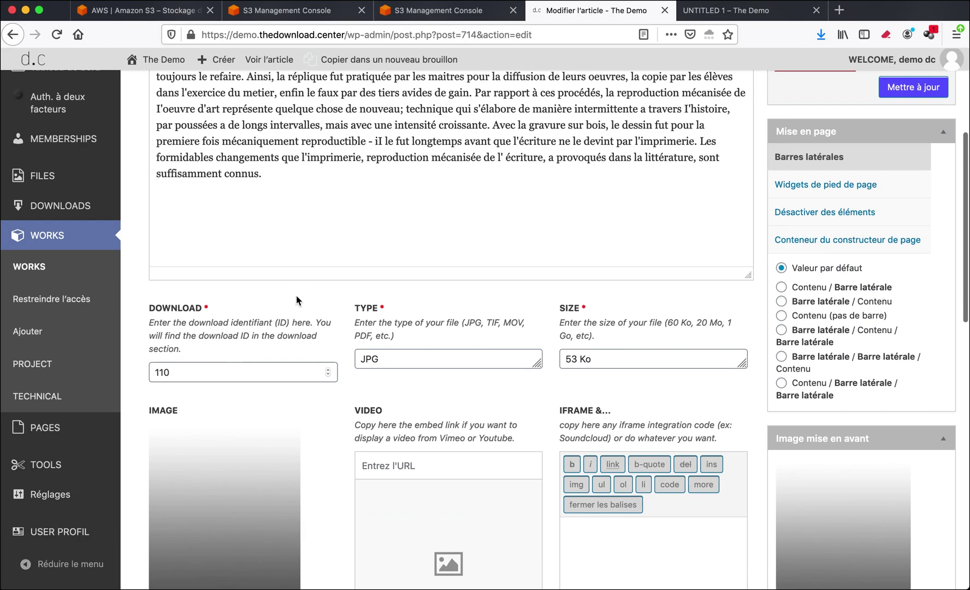
double_click(186, 382)
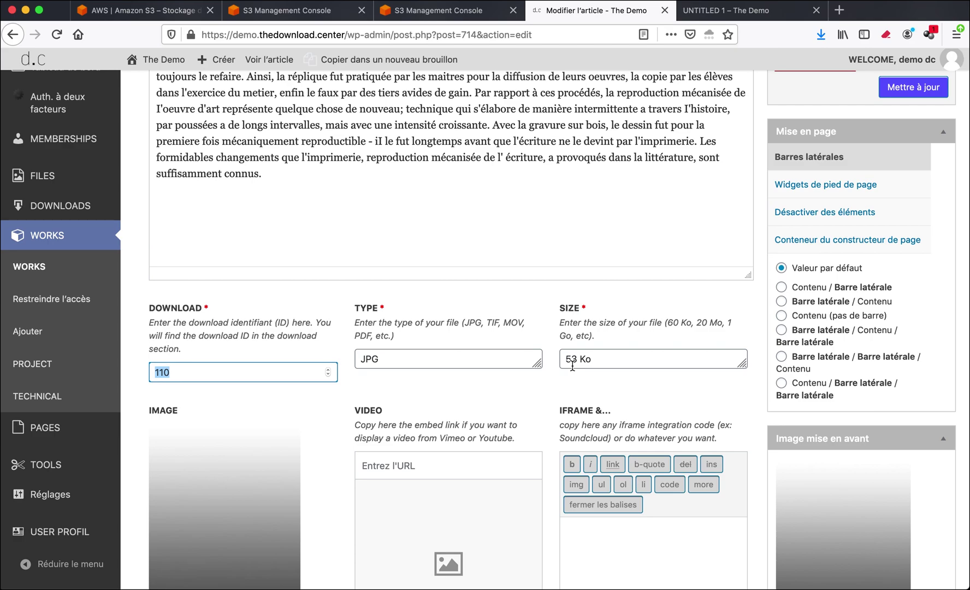
Toggle the FAB button display off and back on, then follow the article's permalink.
scroll(573, 366, down, 1)
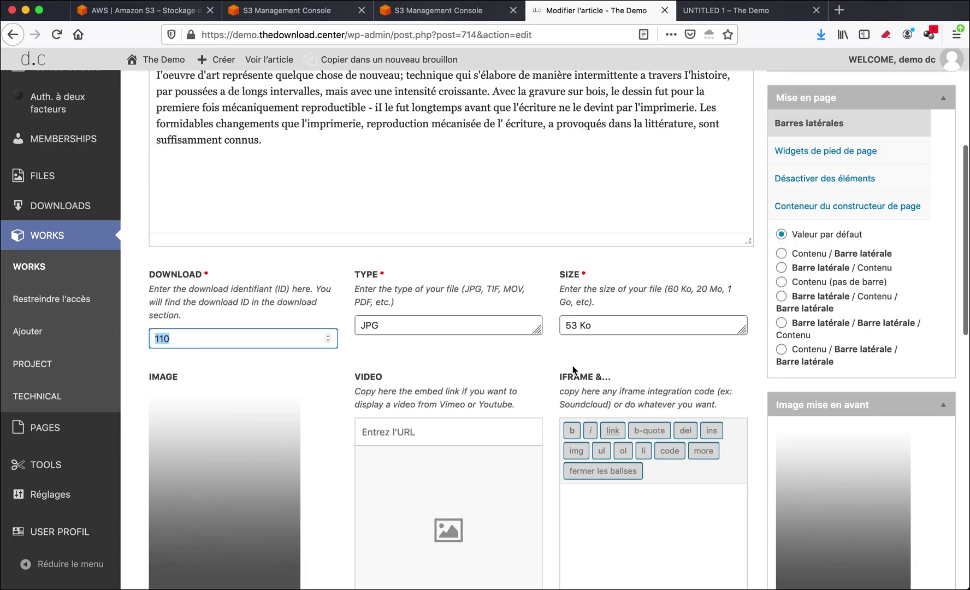
scroll(572, 368, down, 1)
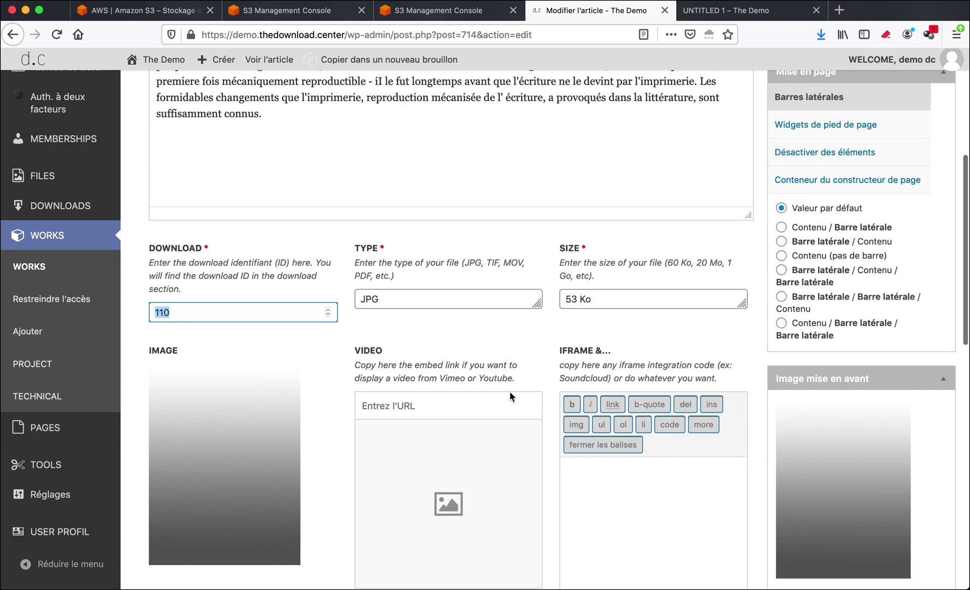
scroll(510, 397, down, 8)
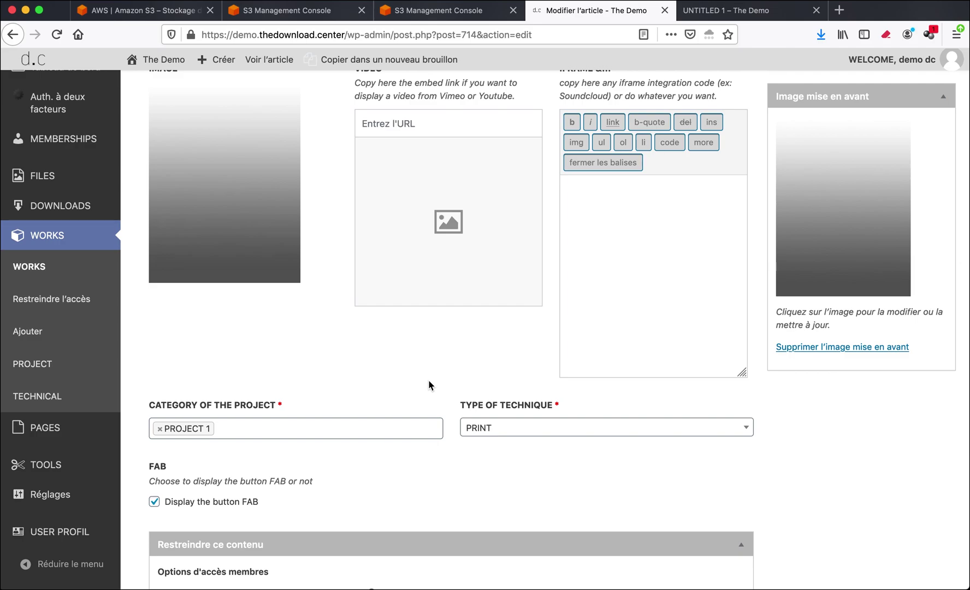
click(156, 504)
click(156, 504)
scroll(307, 414, up, 3)
scroll(307, 410, up, 2)
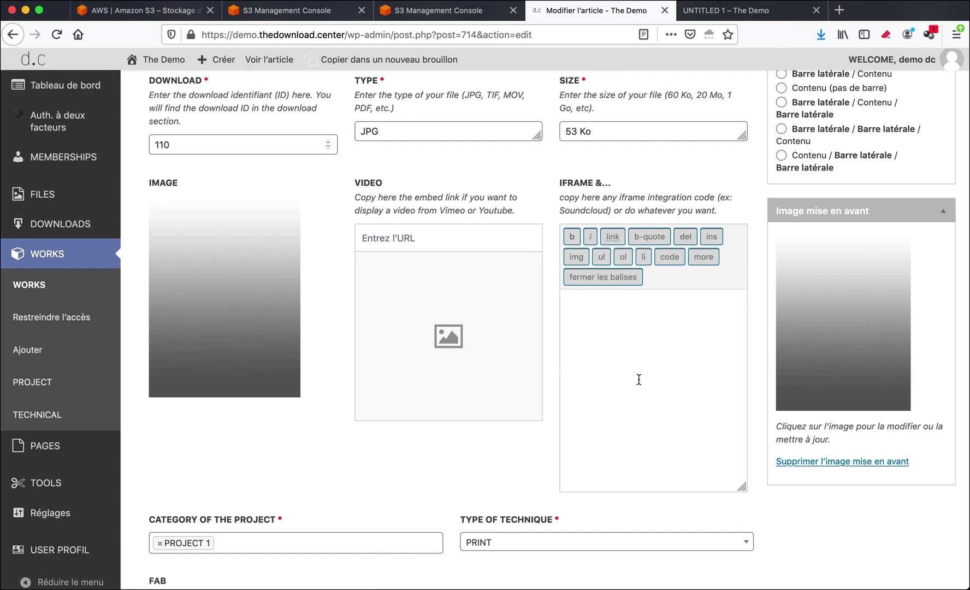
scroll(639, 379, up, 8)
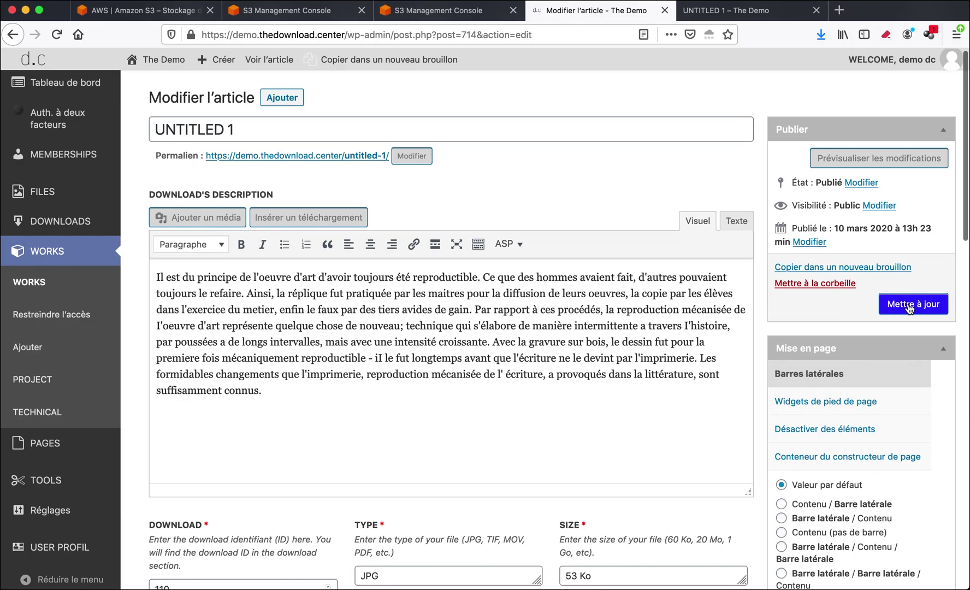
click(325, 156)
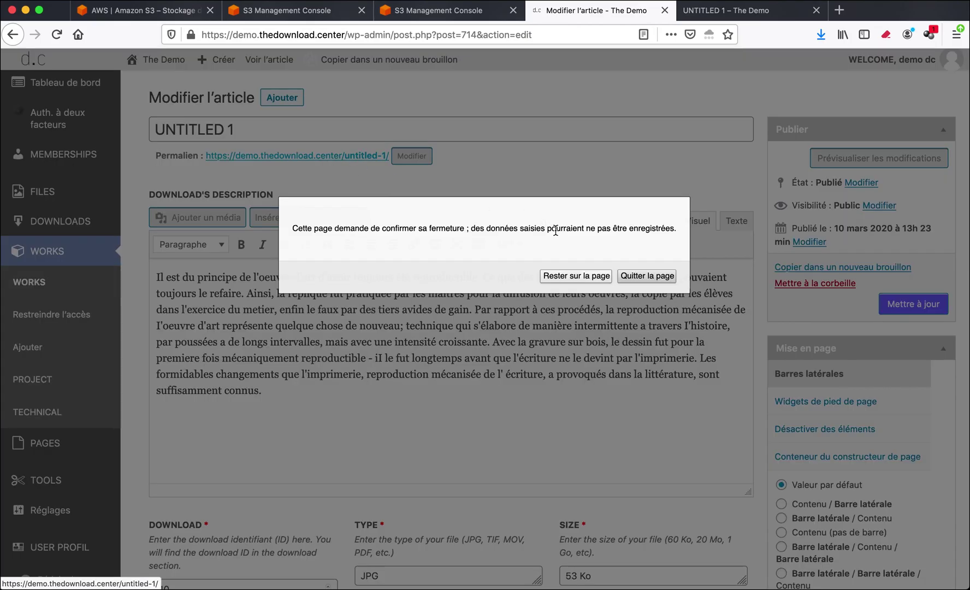
Leave the editor and try the 'sans titre 1' download link (JPG, 53 Ko) on the public page.
click(633, 276)
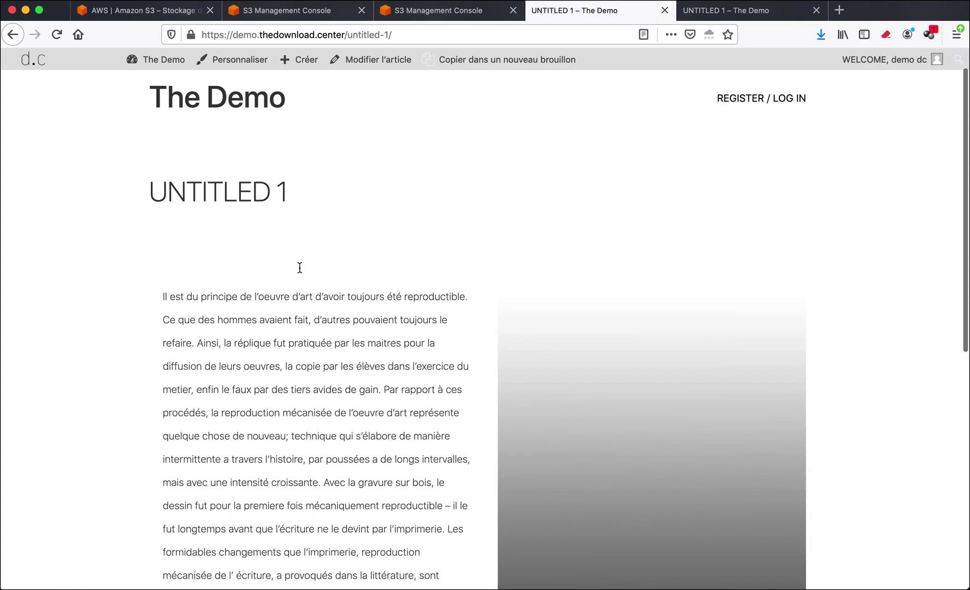
scroll(300, 268, down, 6)
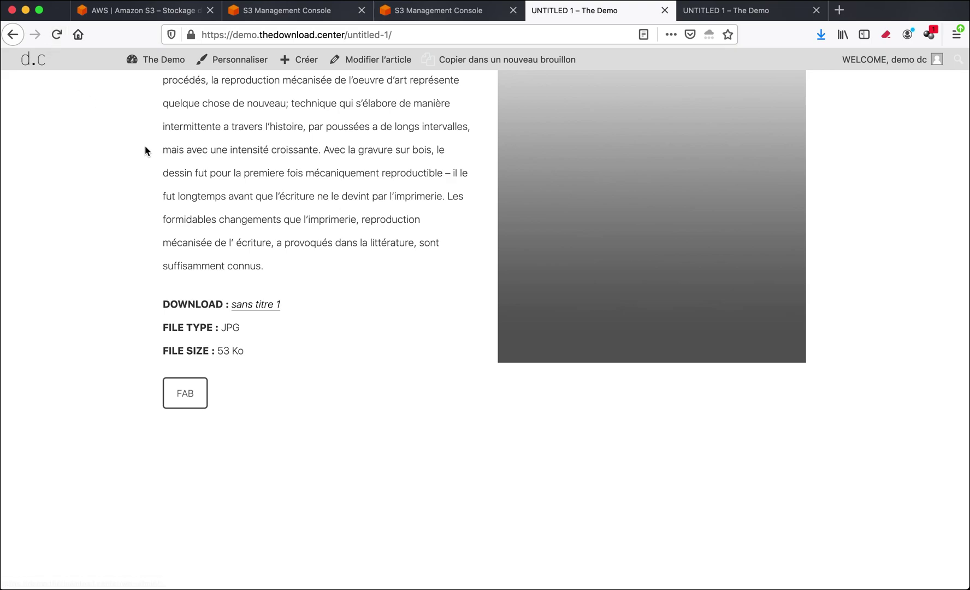
click(259, 309)
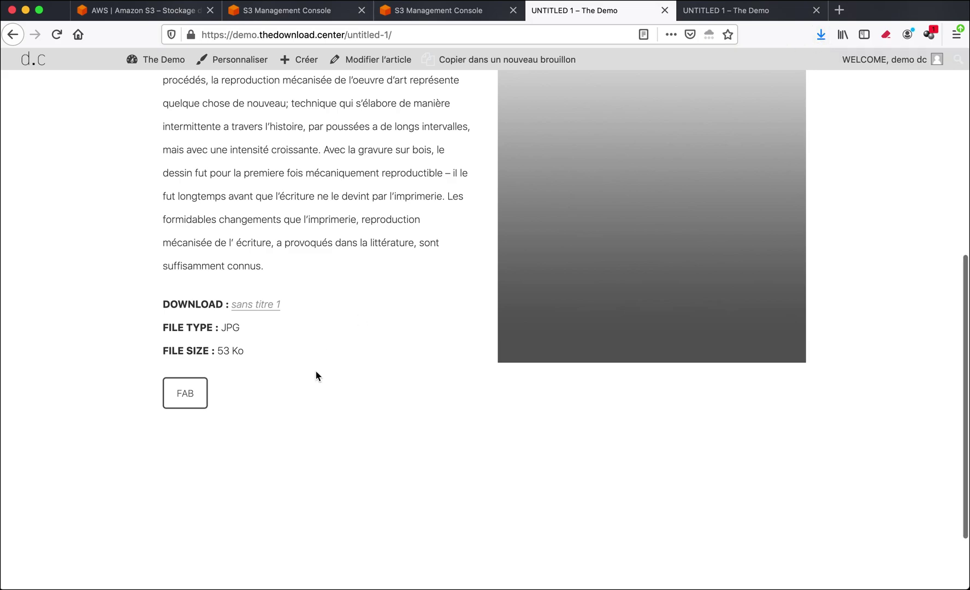
scroll(316, 372, up, 3)
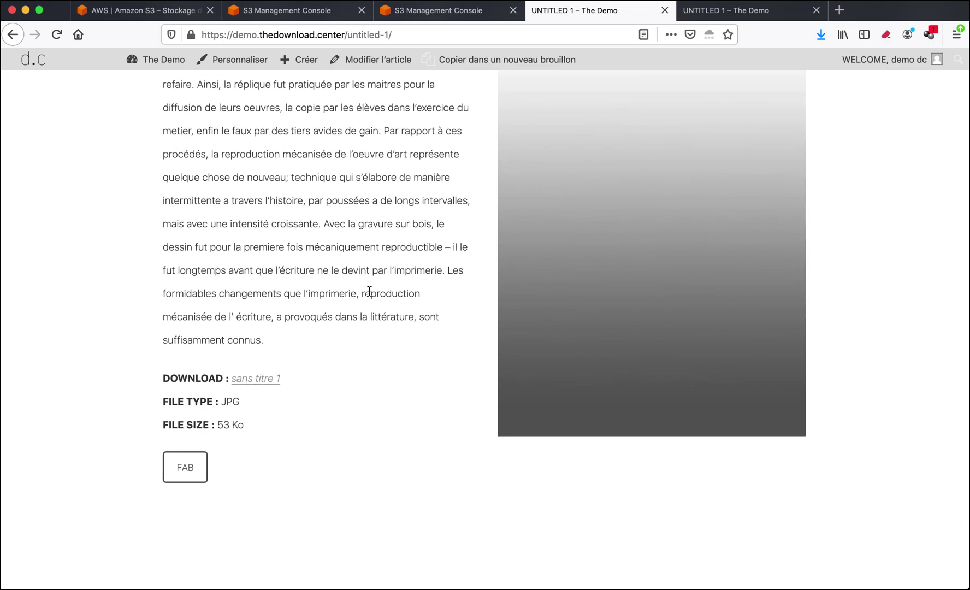
scroll(364, 311, up, 4)
scroll(145, 229, down, 2)
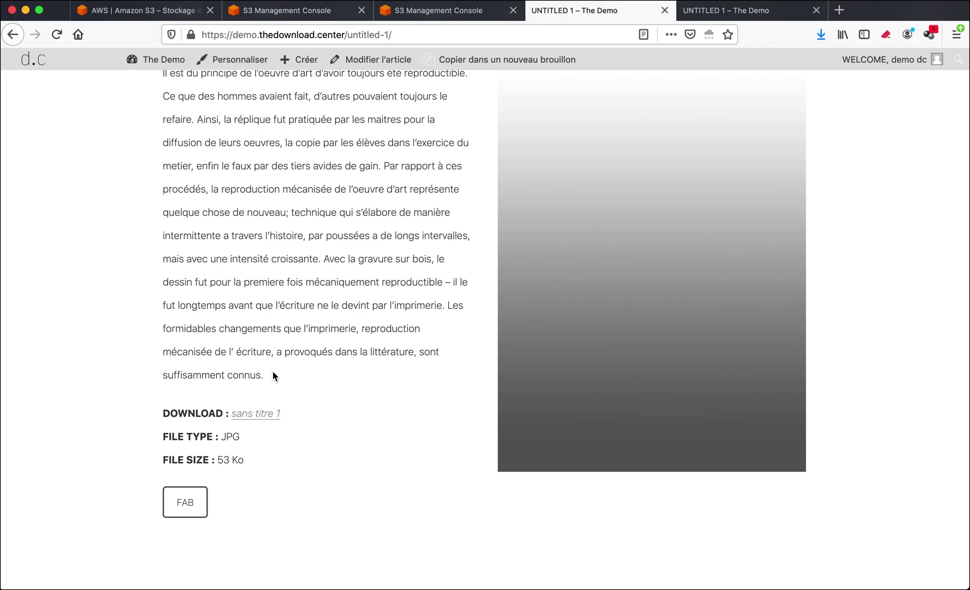
scroll(363, 242, up, 5)
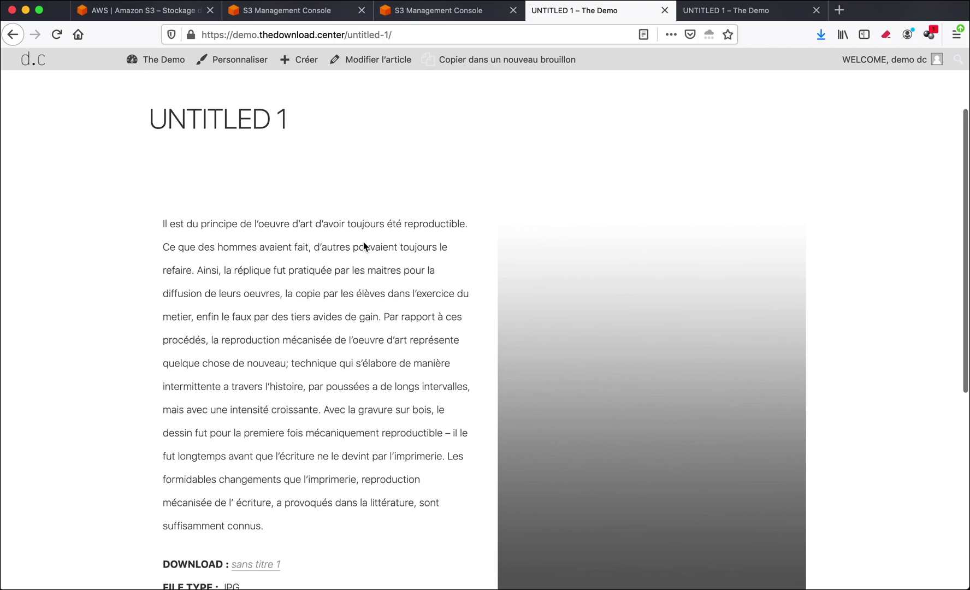
Switch from the public post to the Tableau de bord dashboard via The Demo admin-bar menu.
click(145, 72)
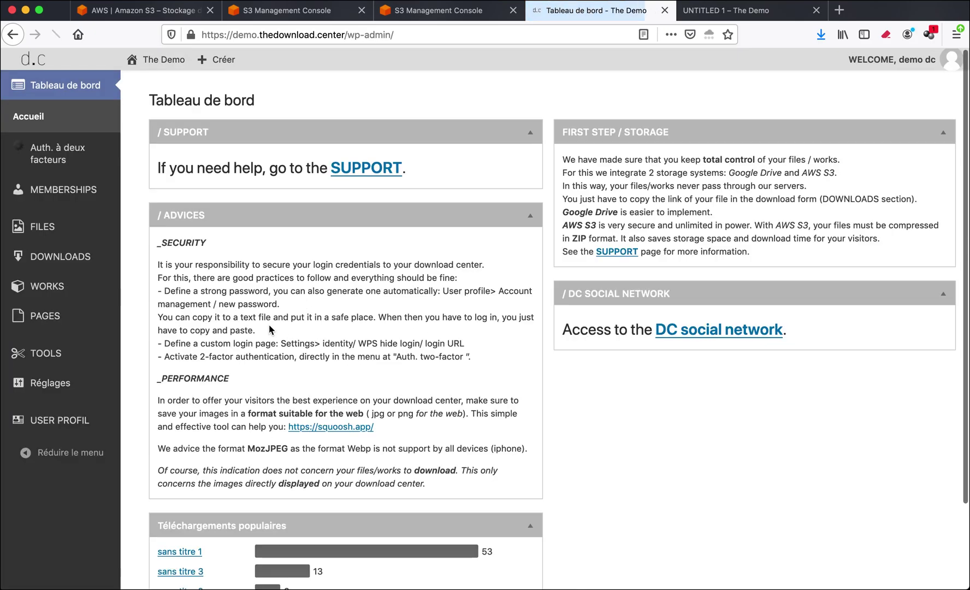
mouse_move(60, 257)
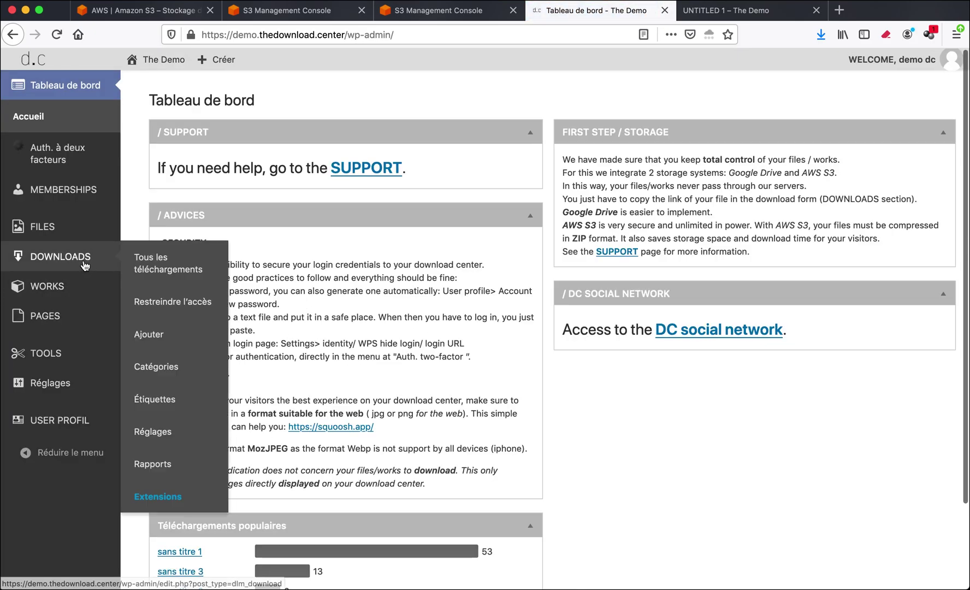
mouse_move(84, 276)
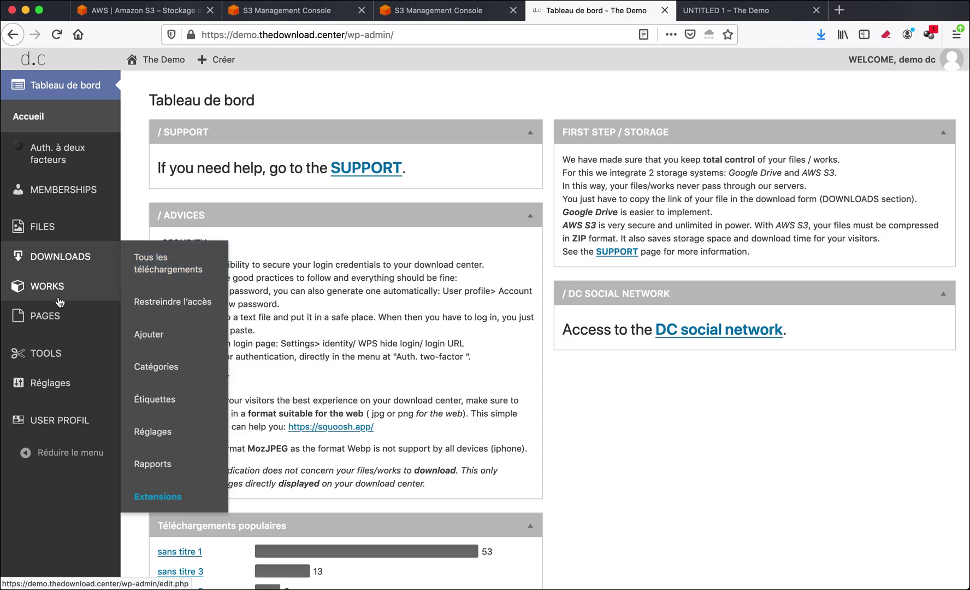
mouse_move(28, 293)
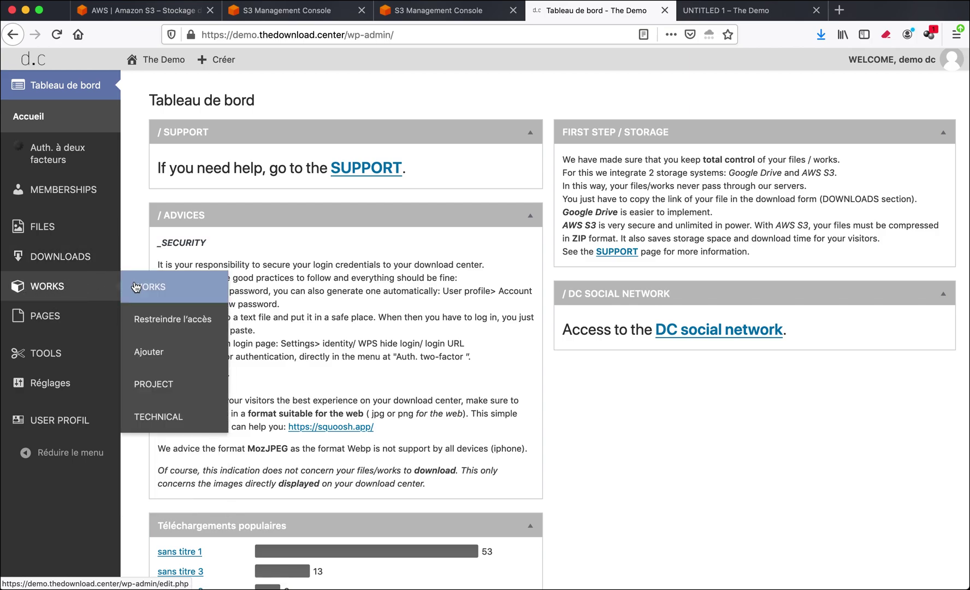